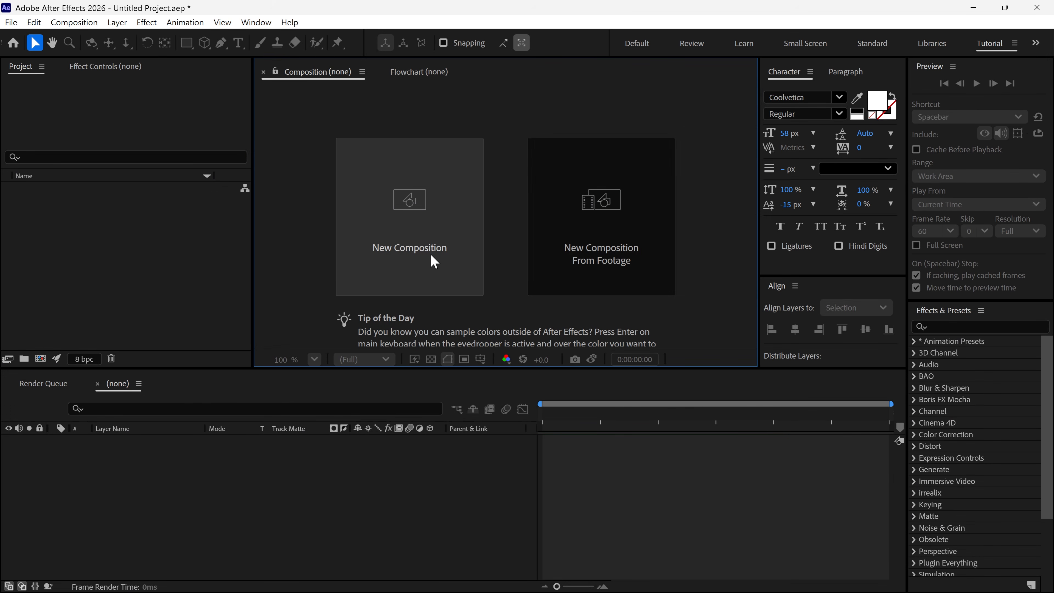
Create a 1920 x 1080 composition named Main Comp at 60 fps with a duration of 7 seconds.
click(431, 259)
text(Main Comp)
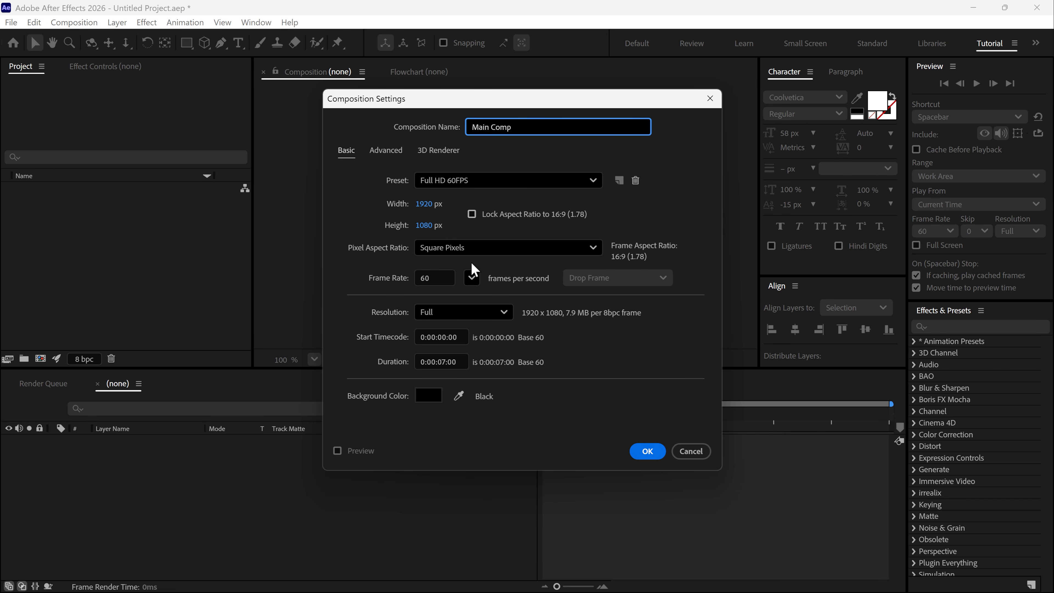
click(645, 451)
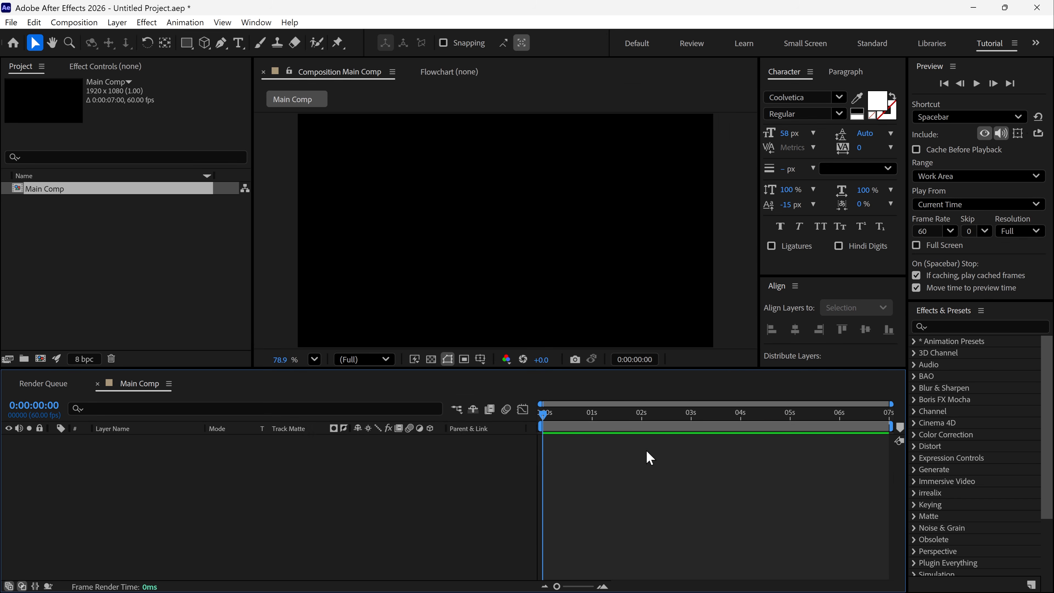
Add a long text line repeating "Here is the text i want to write as example." with digit strings such as 87967978 and 88098089 between repeats.
click(237, 44)
click(372, 226)
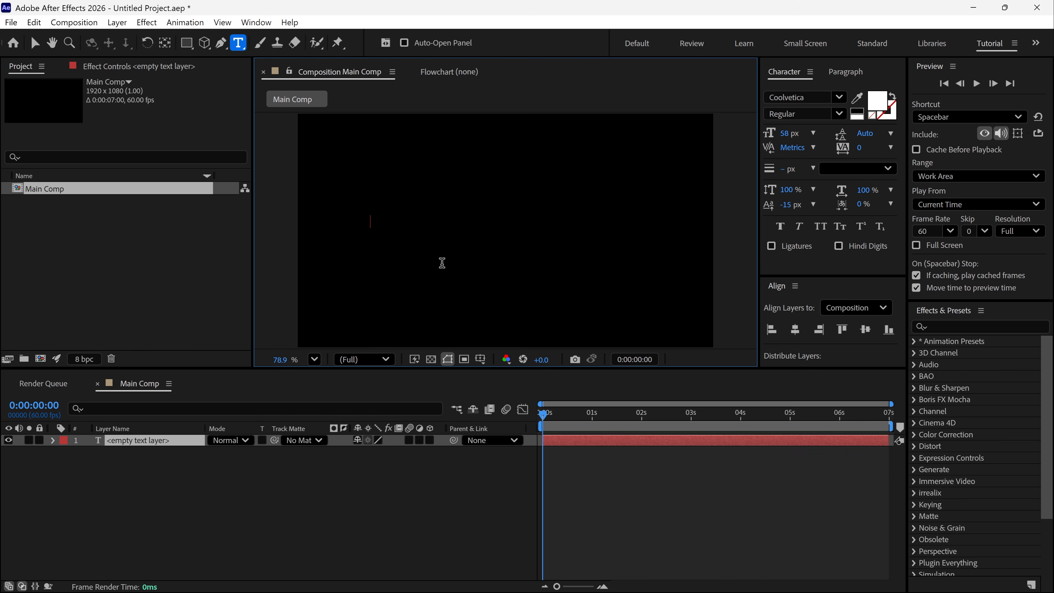
text(Here is the text i want to write as example.)
text(88098089)
text(Here is the text i want to write as example.)
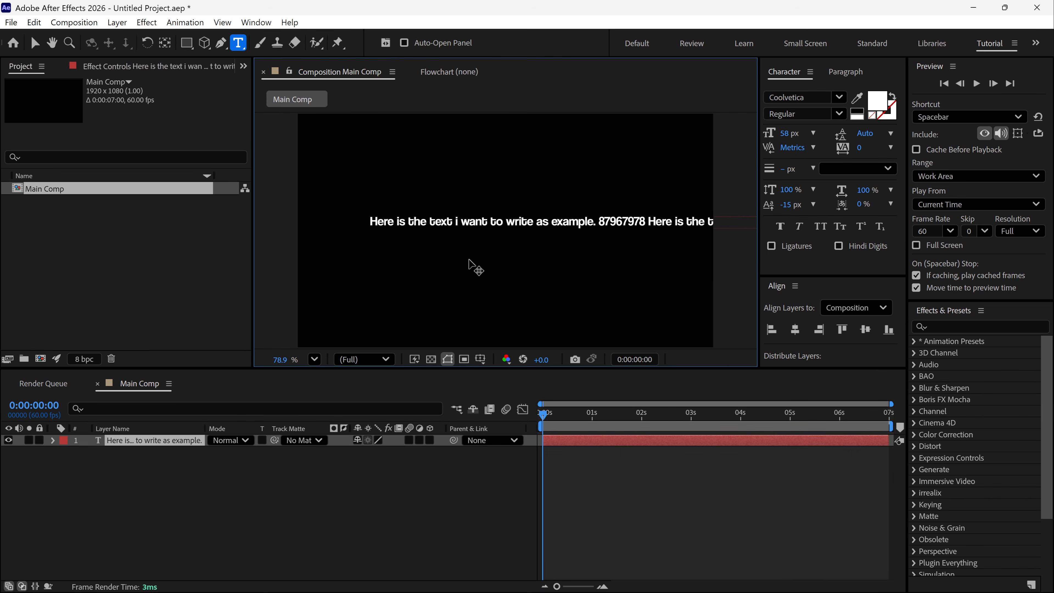
Centre the text layer horizontally and vertically in the composition.
click(796, 329)
click(842, 330)
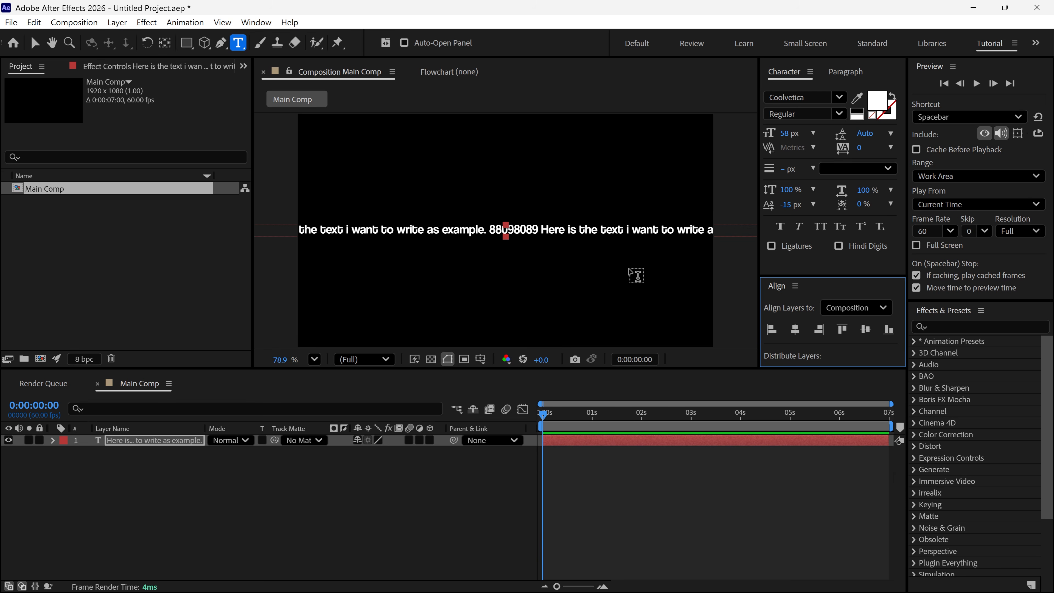
key(v)
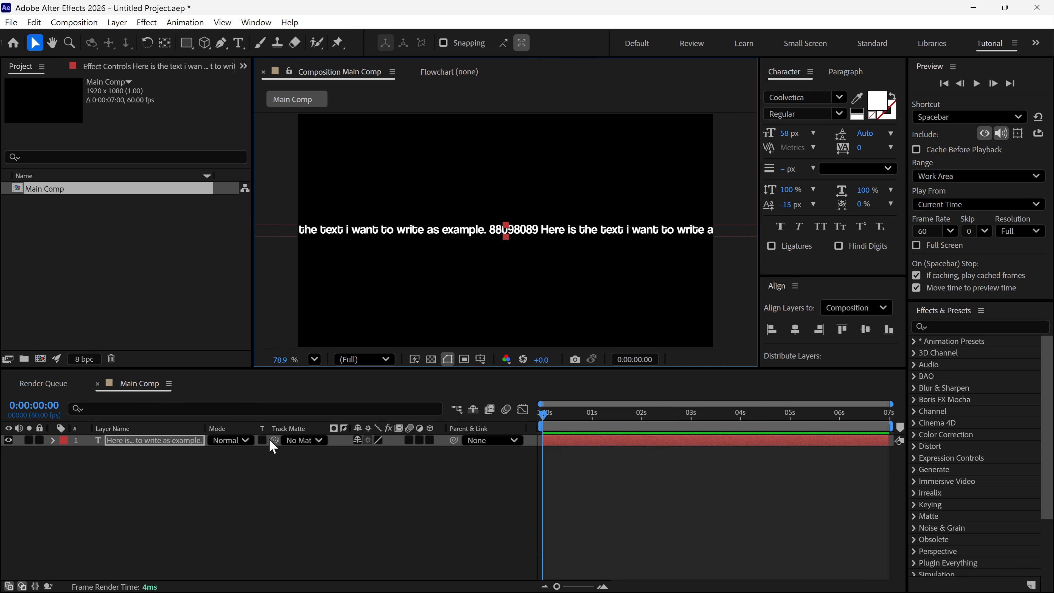
Draw an open, looping mask path across the full frame on the text layer with the Pen tool, and refine the curve near its right end.
click(133, 439)
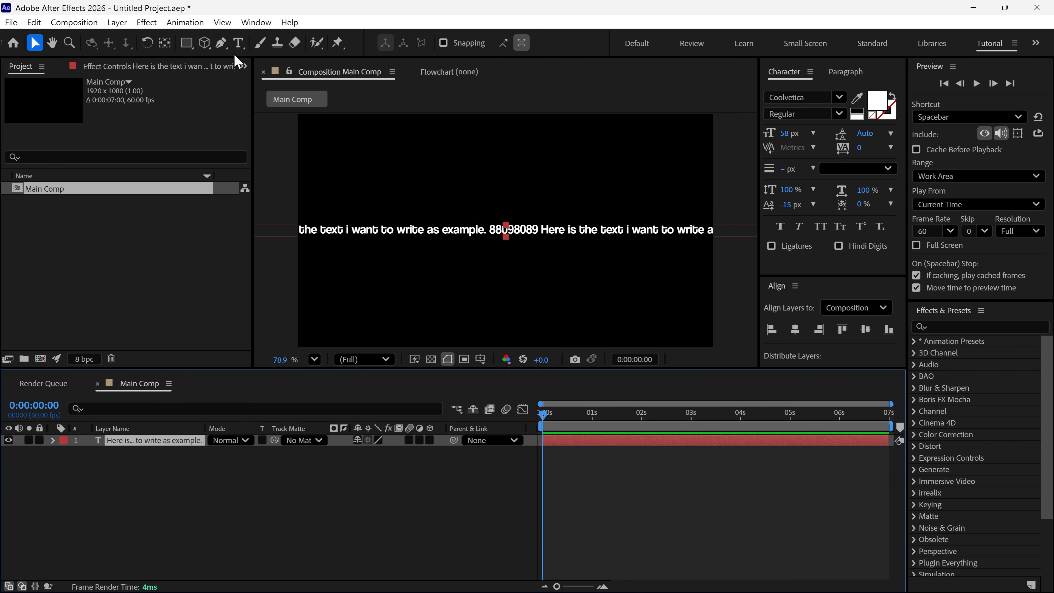
click(221, 42)
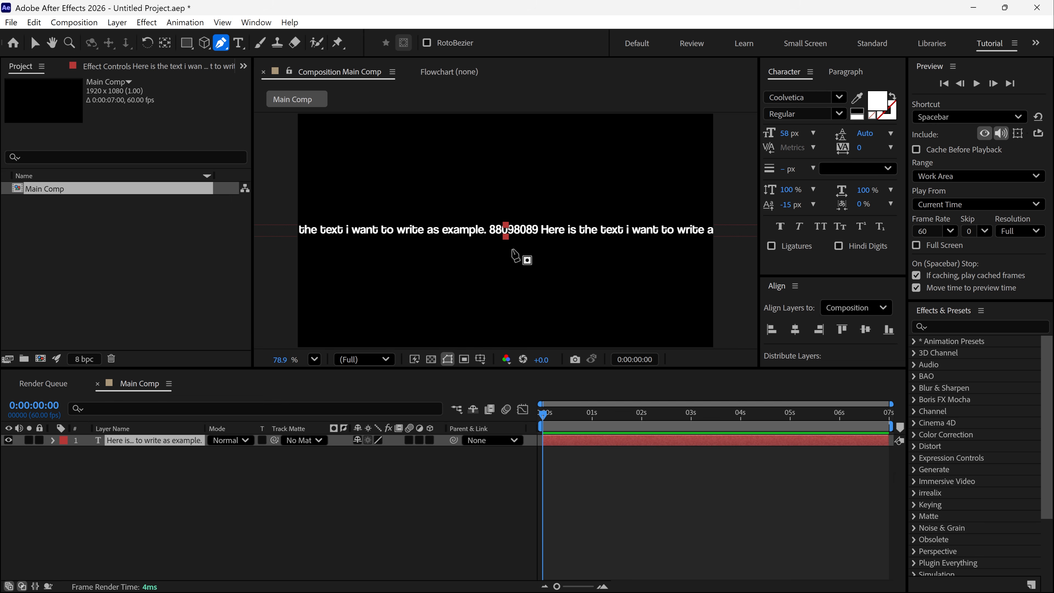
drag(288, 173, 330, 159)
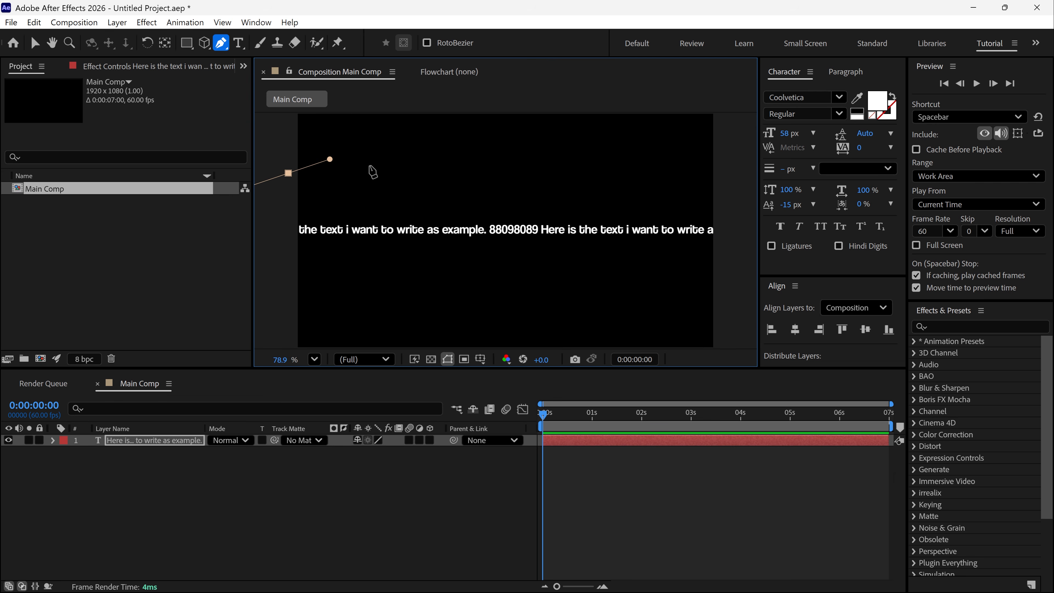
drag(400, 259, 348, 307)
drag(422, 156, 527, 157)
drag(593, 306, 663, 312)
drag(672, 166, 655, 221)
drag(659, 137, 754, 152)
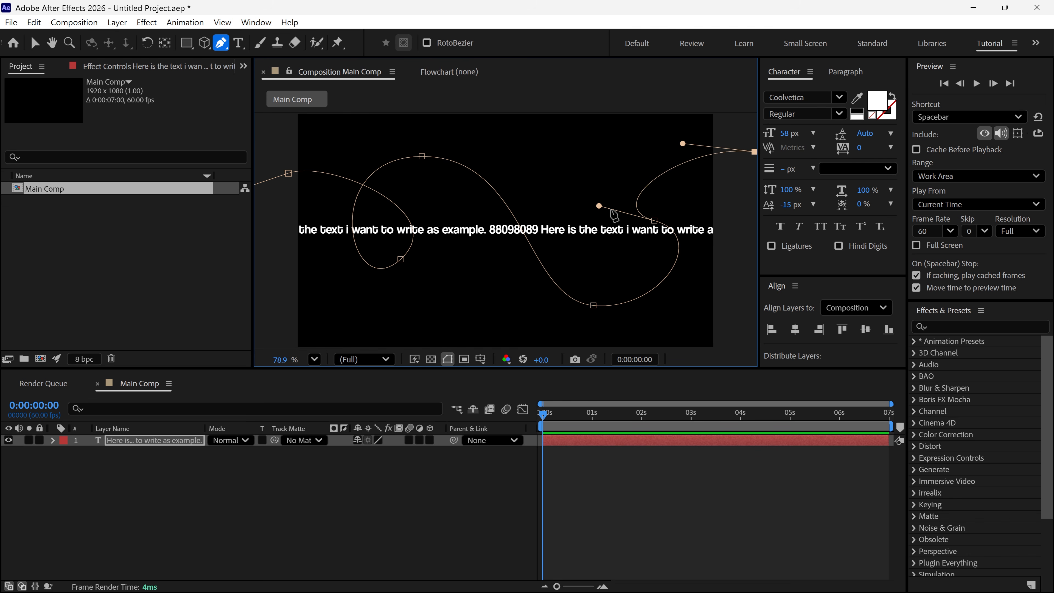
drag(599, 206, 619, 173)
drag(683, 143, 689, 137)
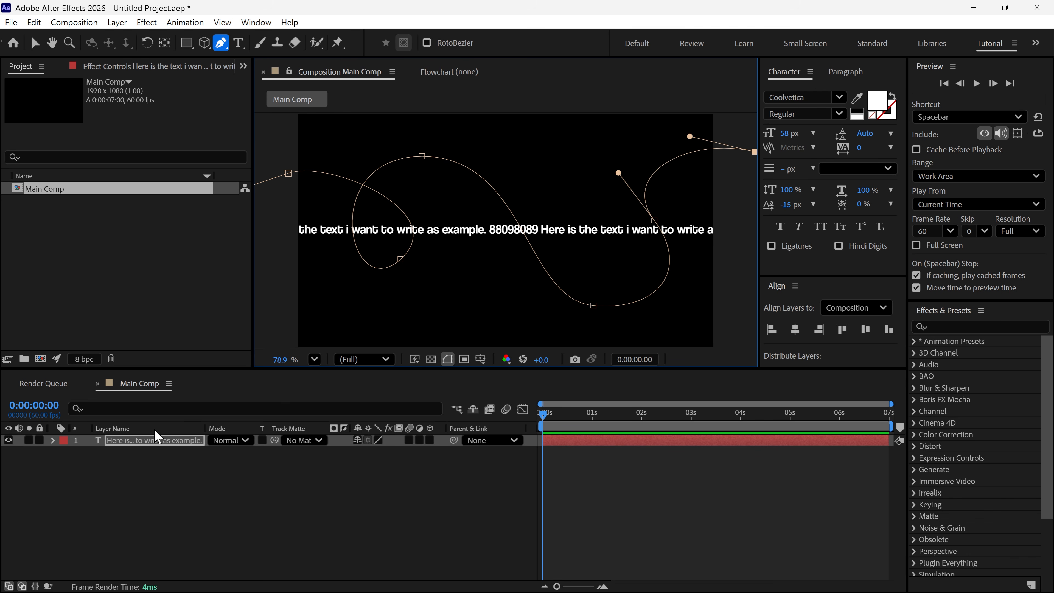
Make the text follow the drawn curve by setting its Path option to Mask 1.
click(53, 440)
click(64, 453)
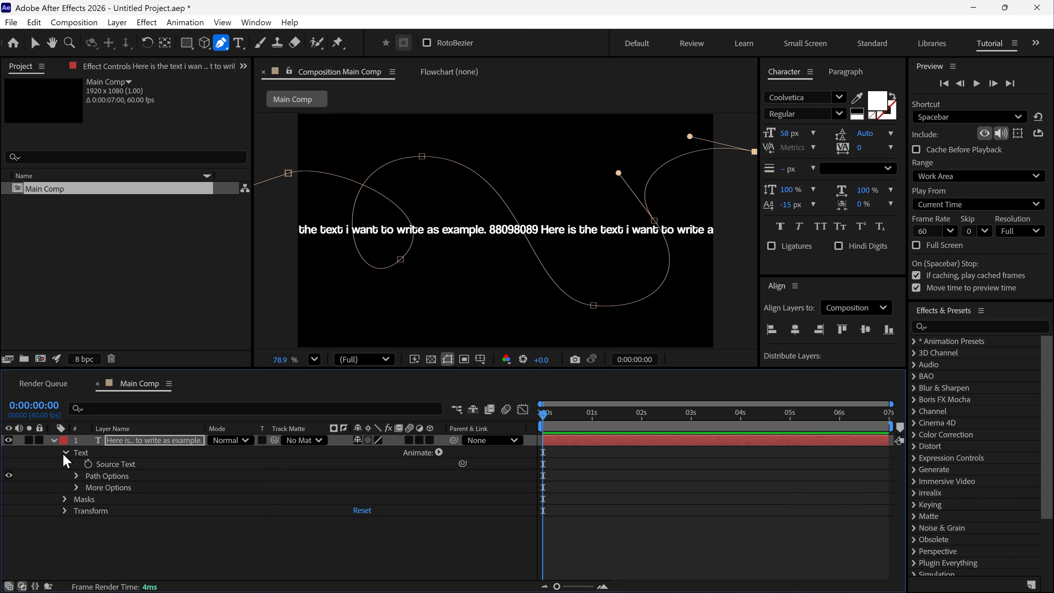
click(76, 477)
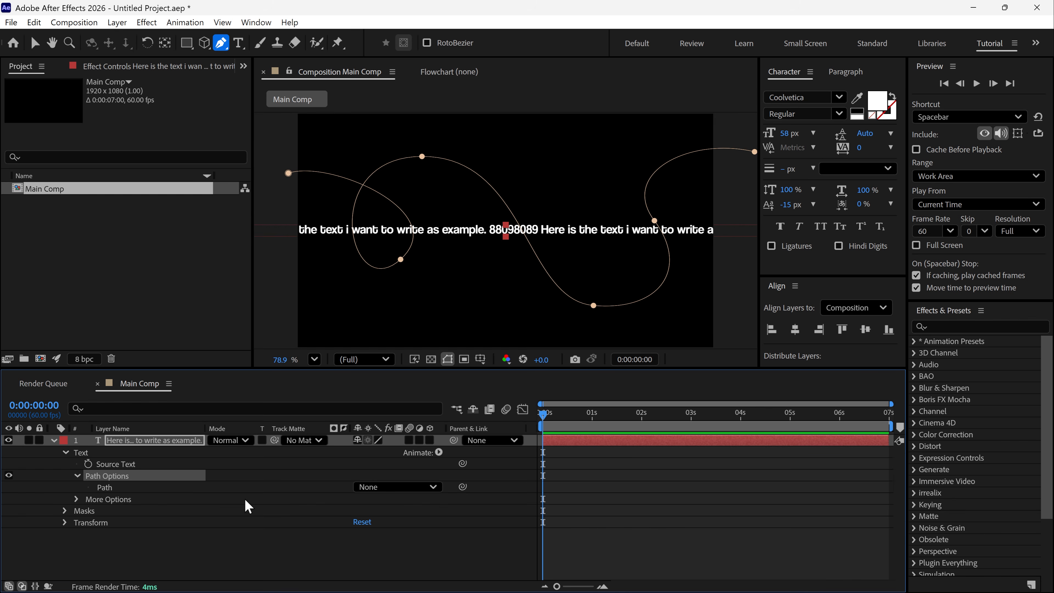
click(425, 490)
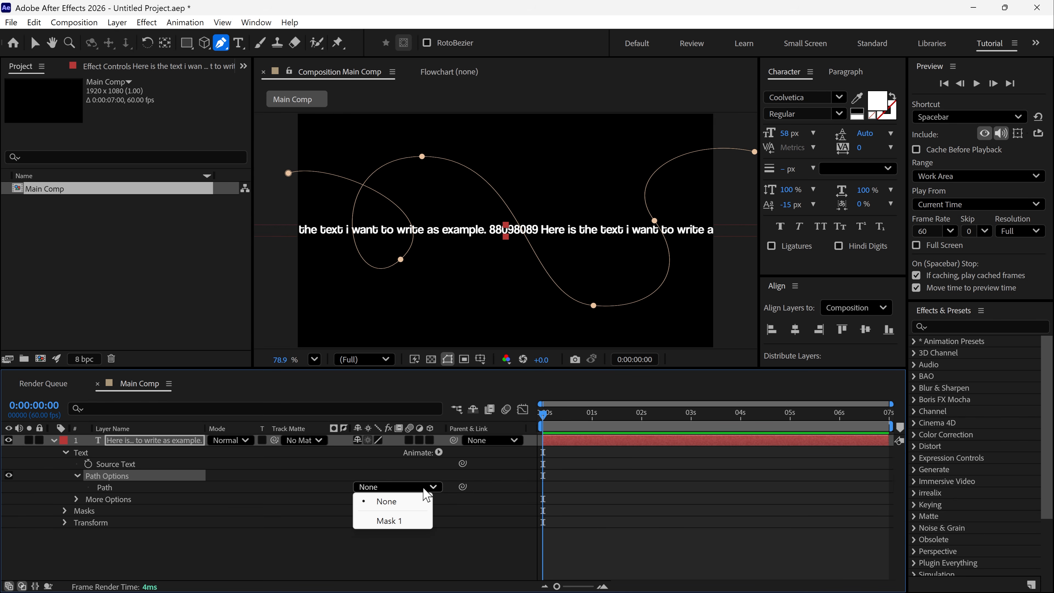
click(397, 524)
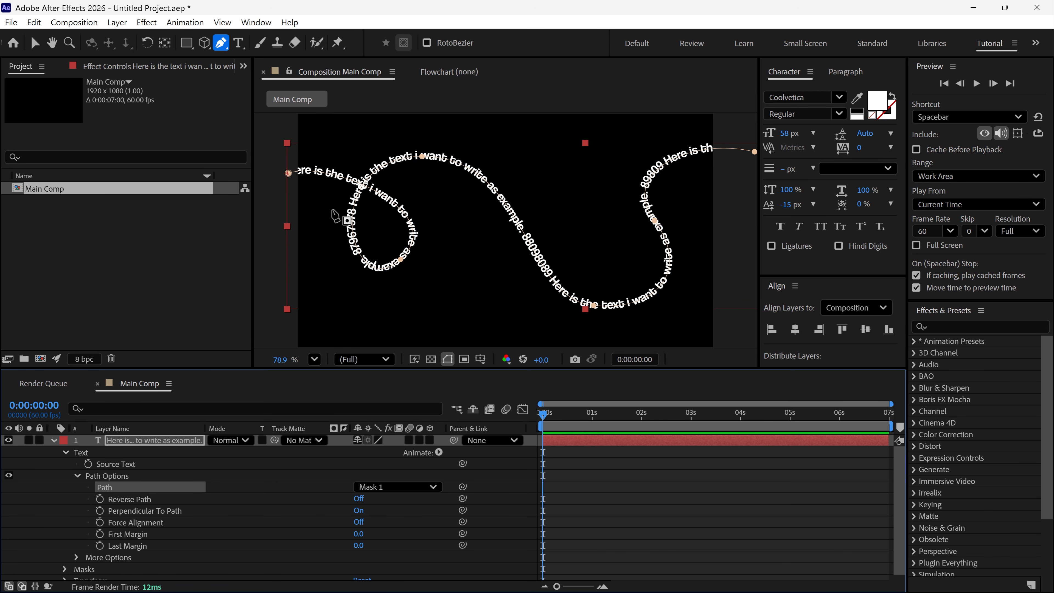
click(52, 440)
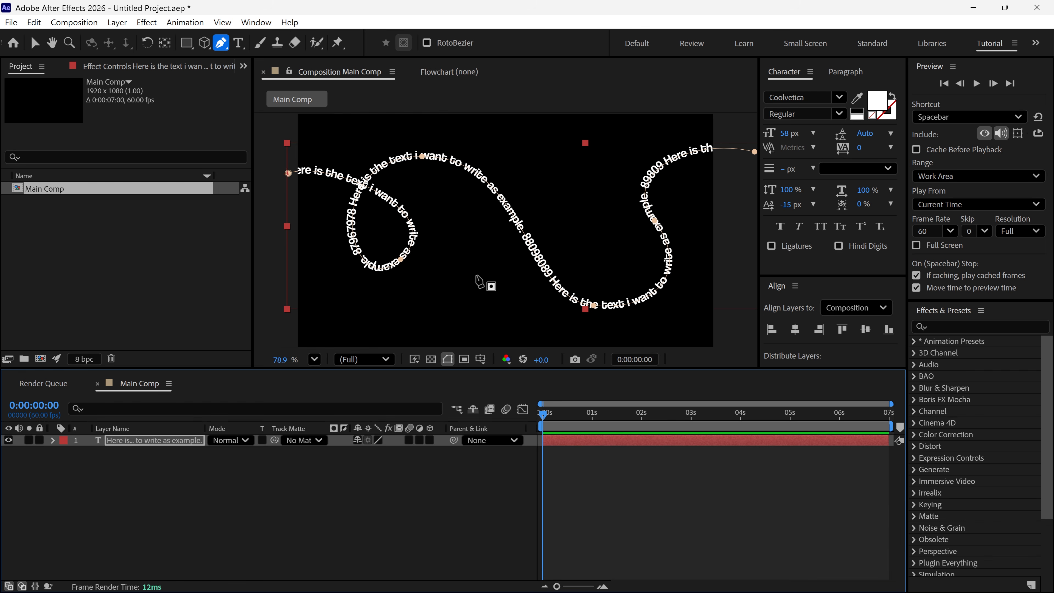
key(v)
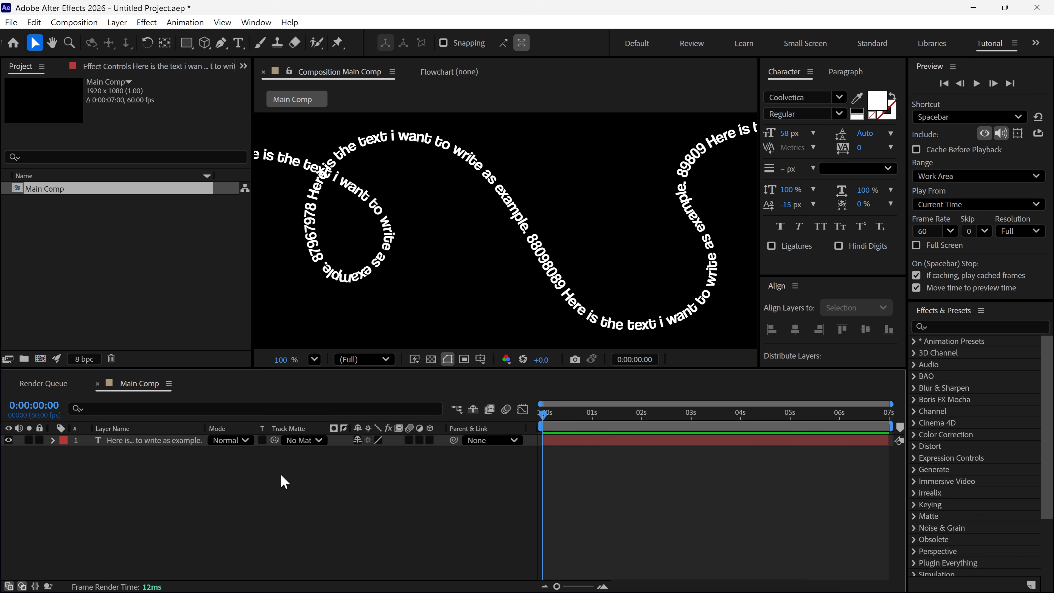
Draw a nearly horizontal line below the text as a new shape layer with no fill and a 55 px linear gradient stroke.
click(222, 42)
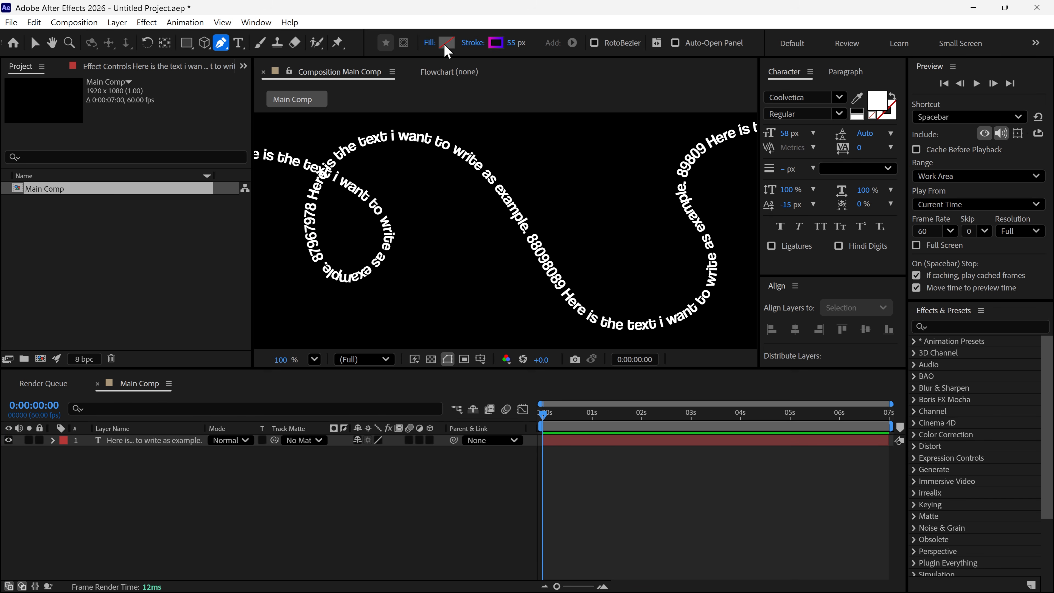
click(474, 43)
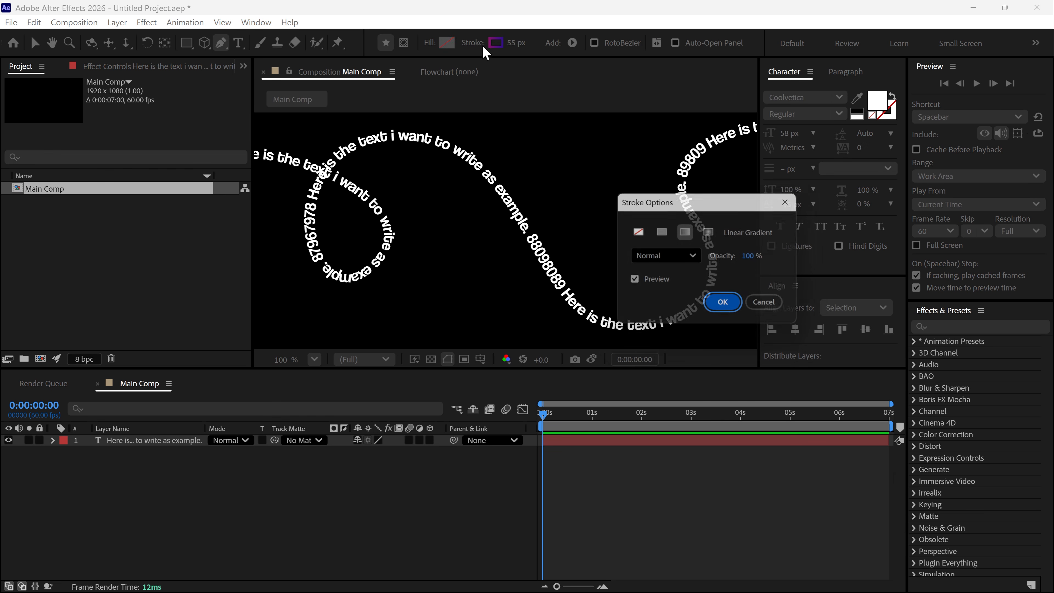
click(726, 306)
key(comma)
key(comma)
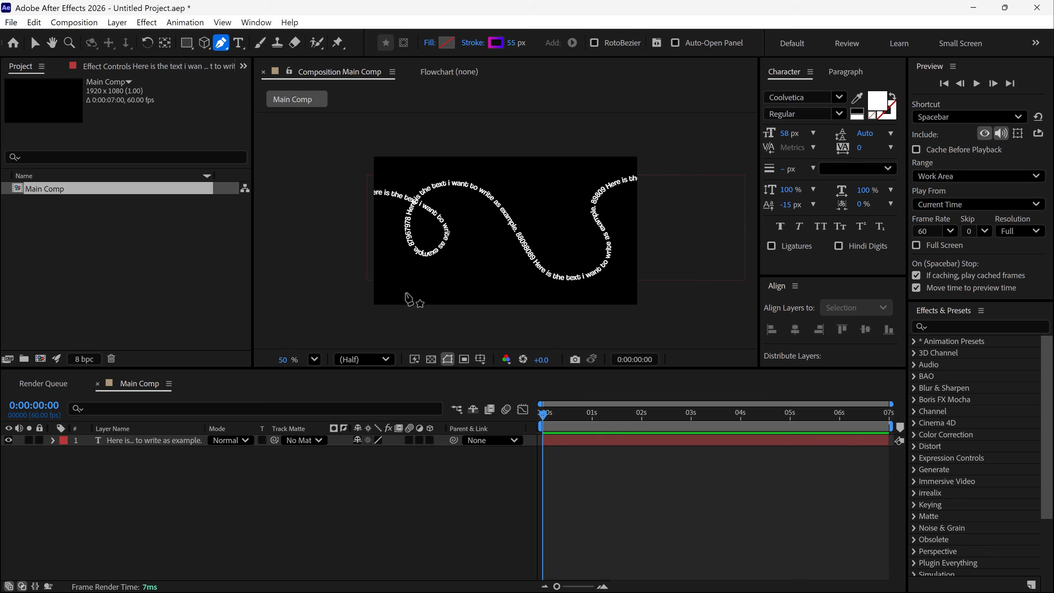
click(357, 291)
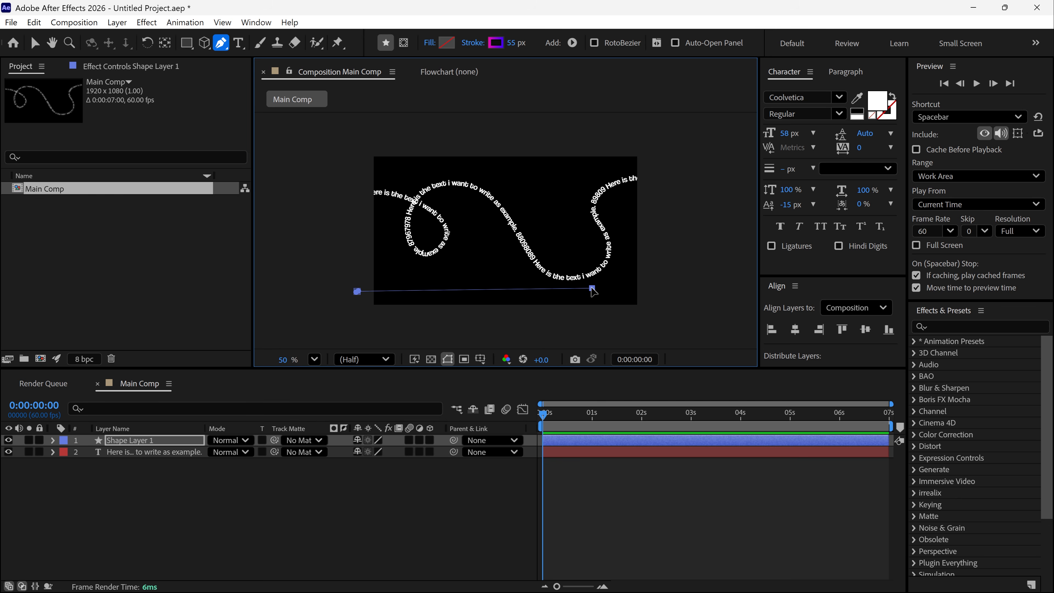
click(593, 289)
key(shift+slash)
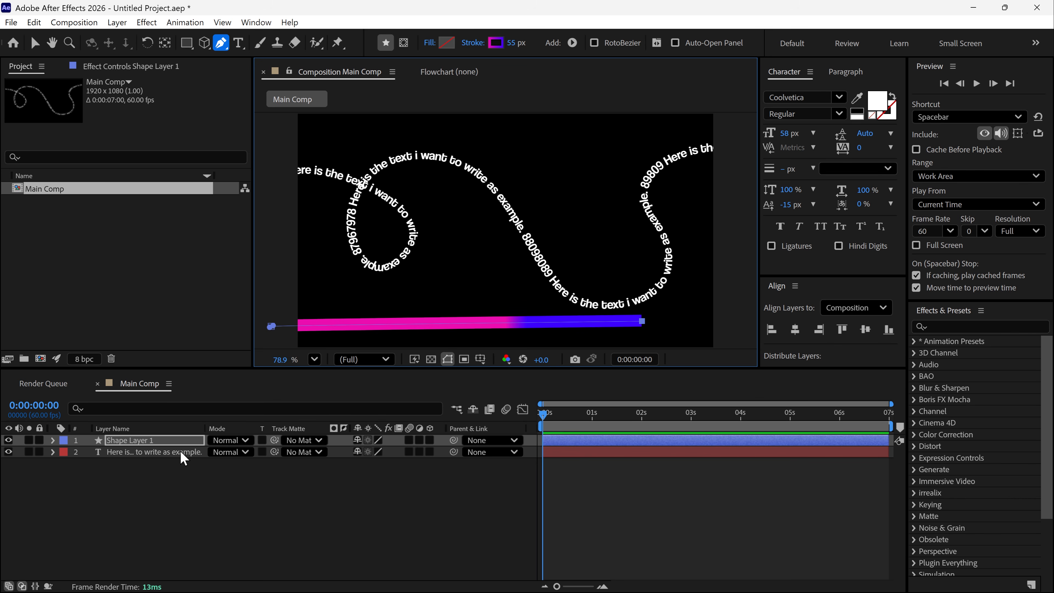
Move the shape layer beneath the text layer and rename it BG SHAPE.
drag(155, 444, 148, 471)
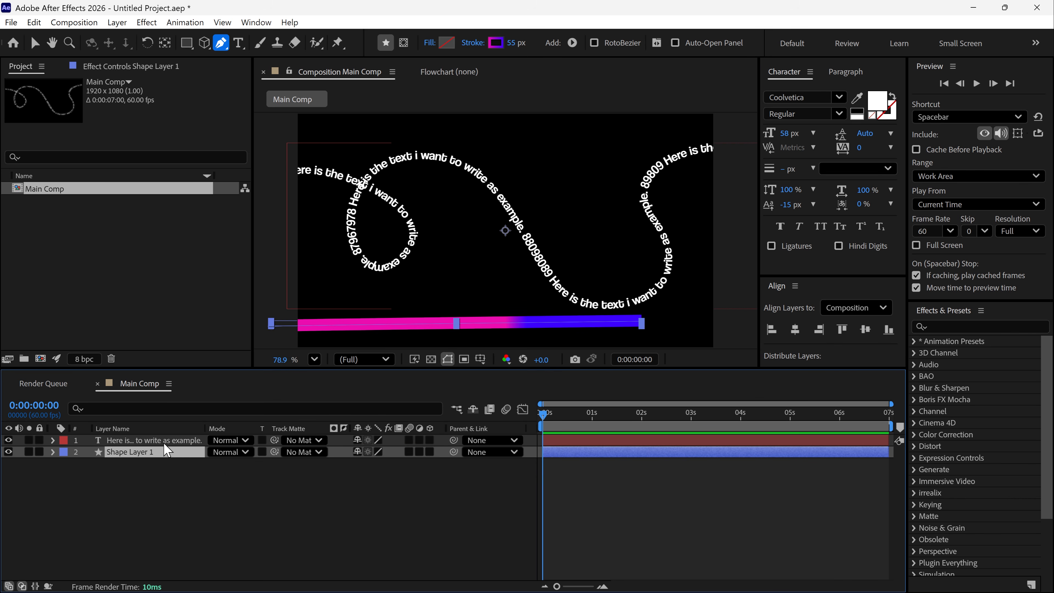
key(Return)
text(BG SHAPE)
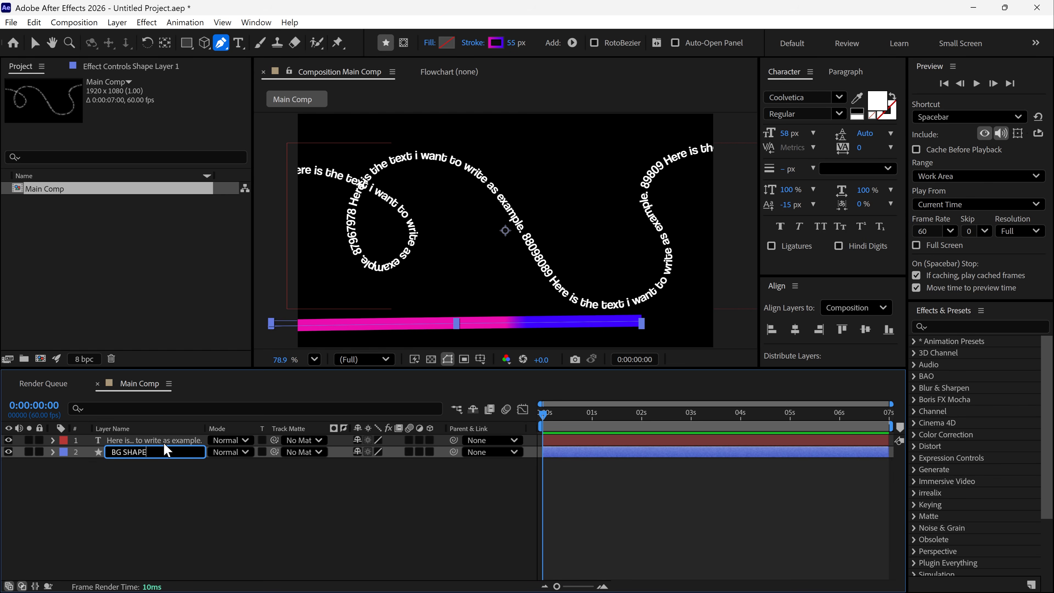
key(Return)
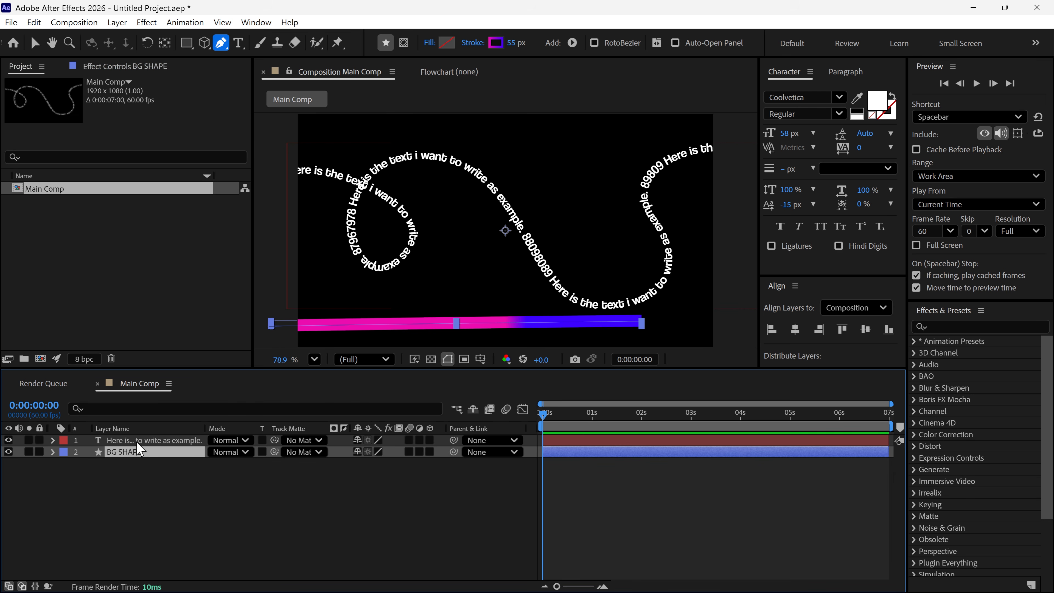
Link the Path property of BG SHAPE to the Mask Path of the text layer's Mask 1.
click(121, 441)
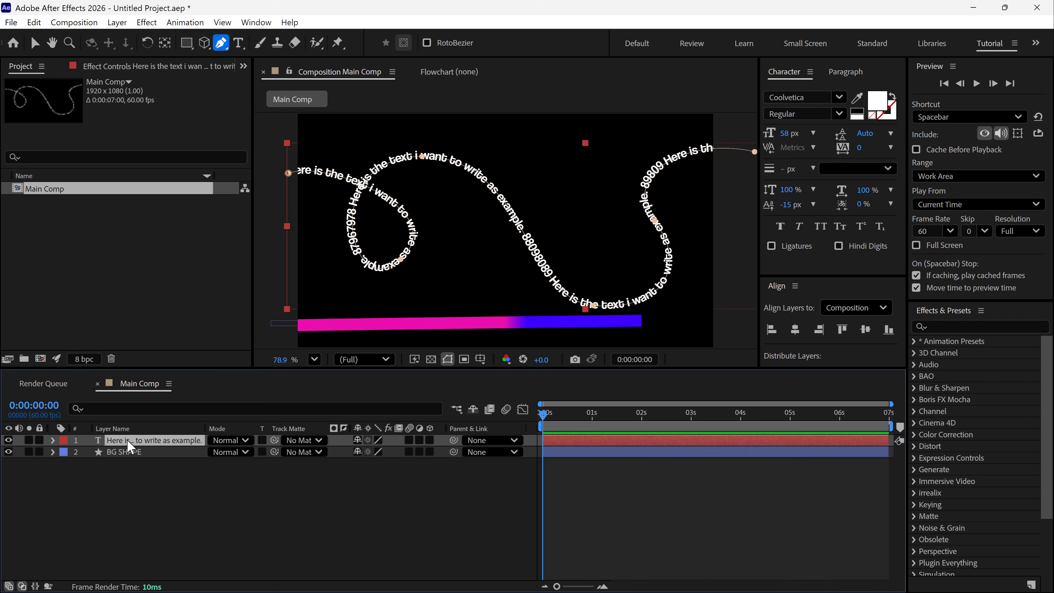
key(m)
click(117, 465)
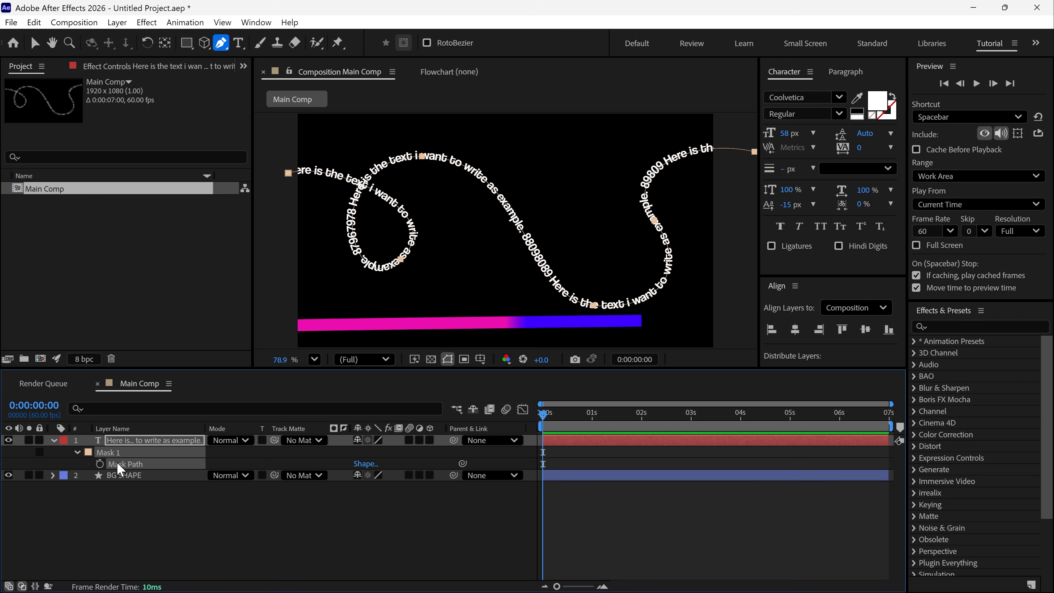
click(152, 477)
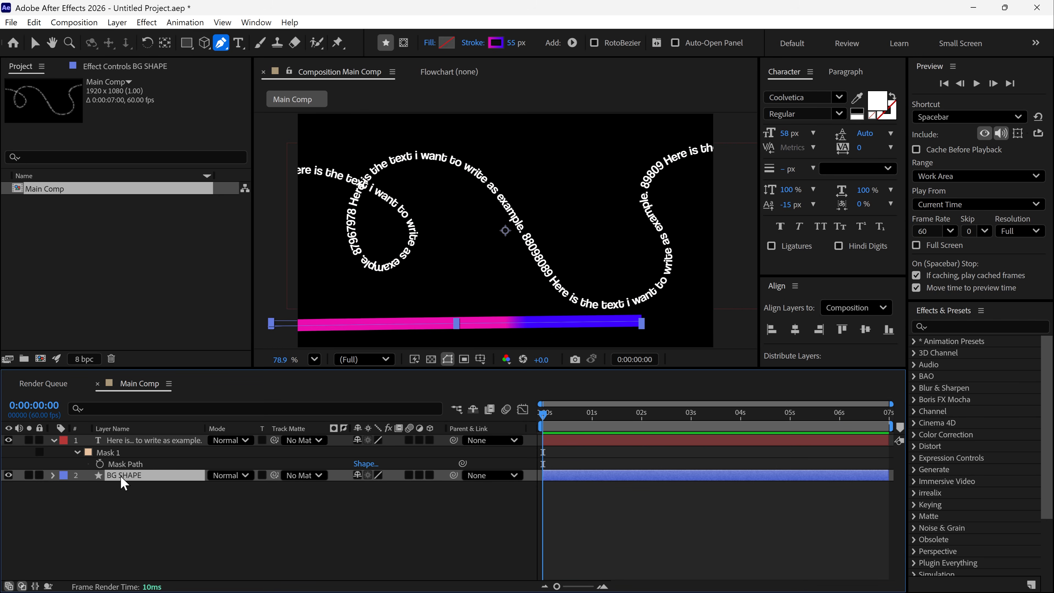
click(134, 408)
text(p)
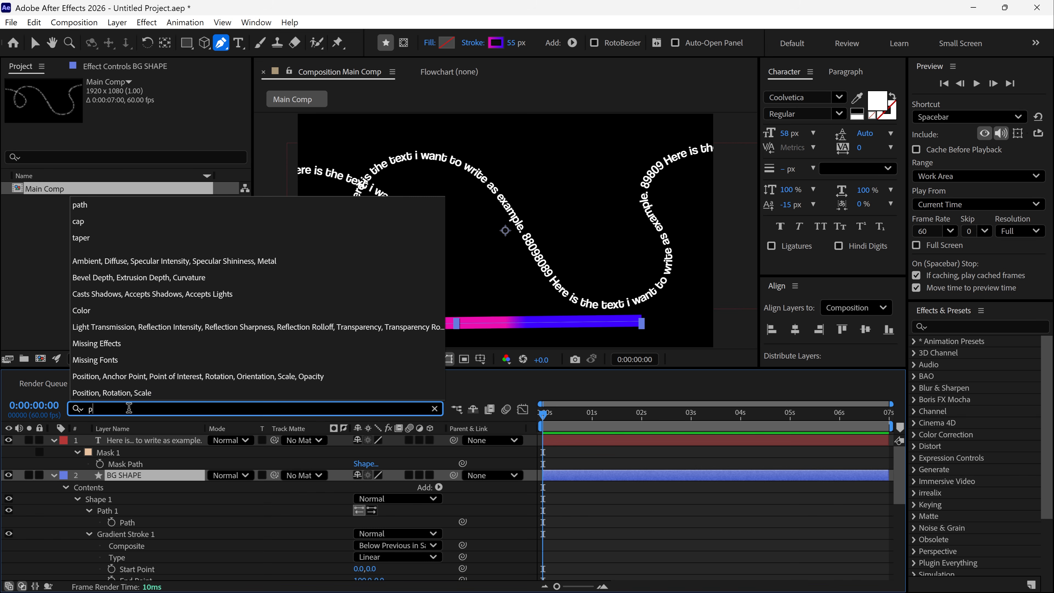
text(ath)
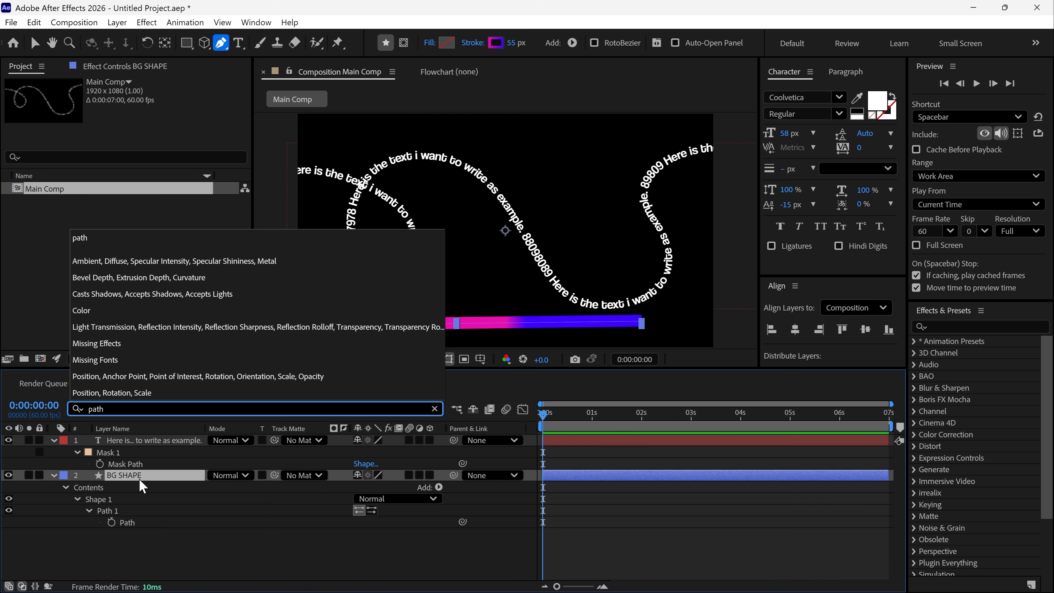
click(139, 479)
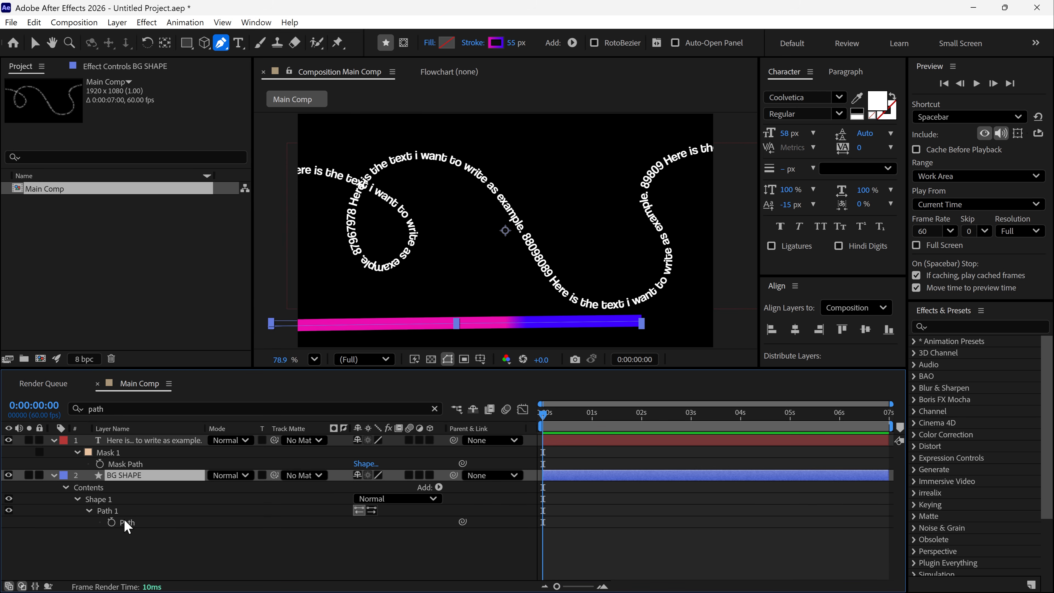
drag(462, 521, 132, 469)
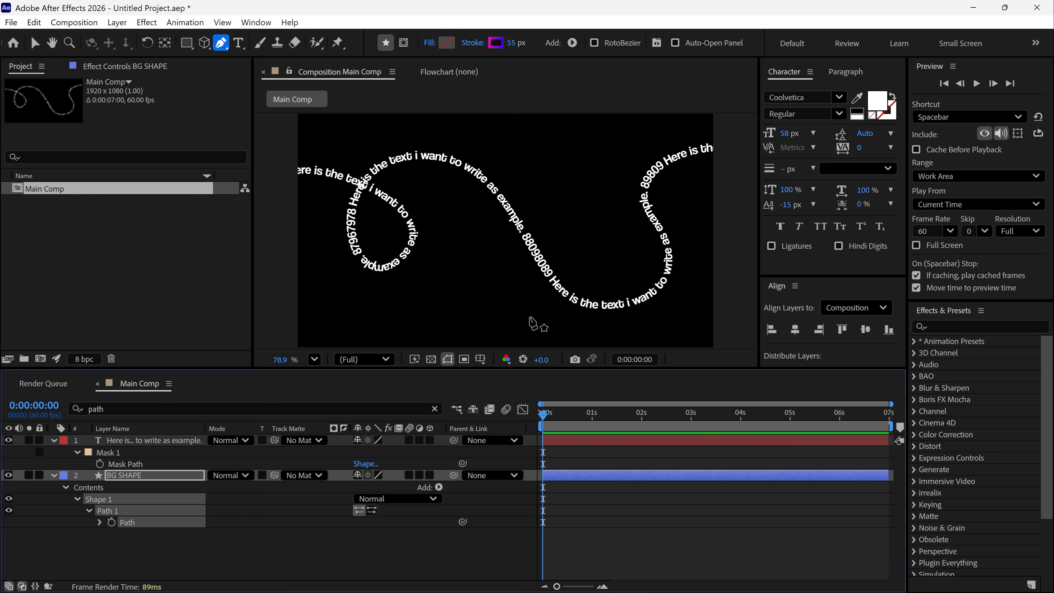
Reveal the Anchor Point of the text and BG SHAPE layers and try centering both anchor points.
scroll(511, 294, down, 1)
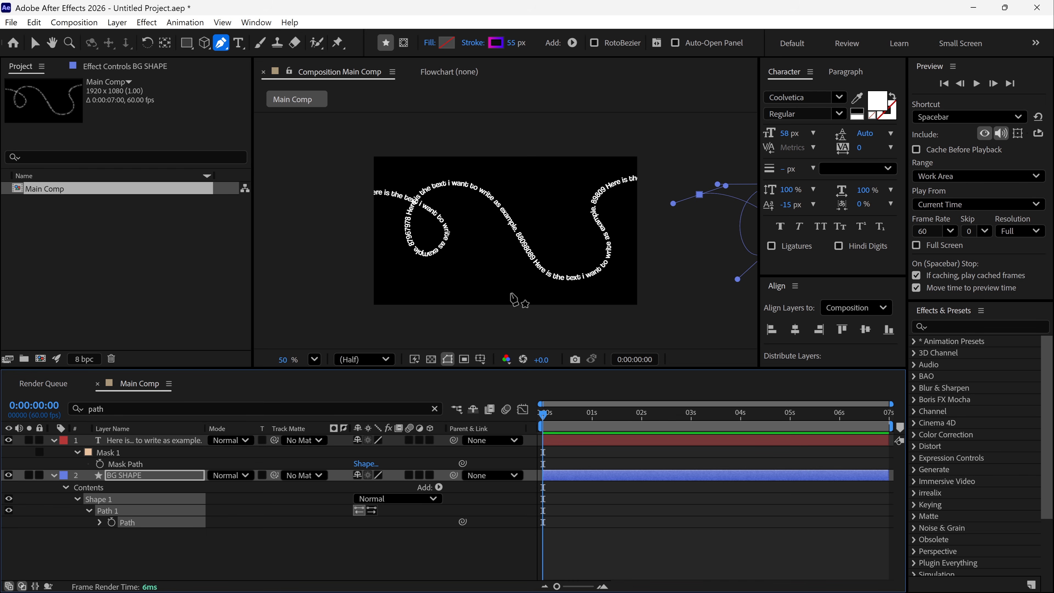
scroll(513, 299, down, 1)
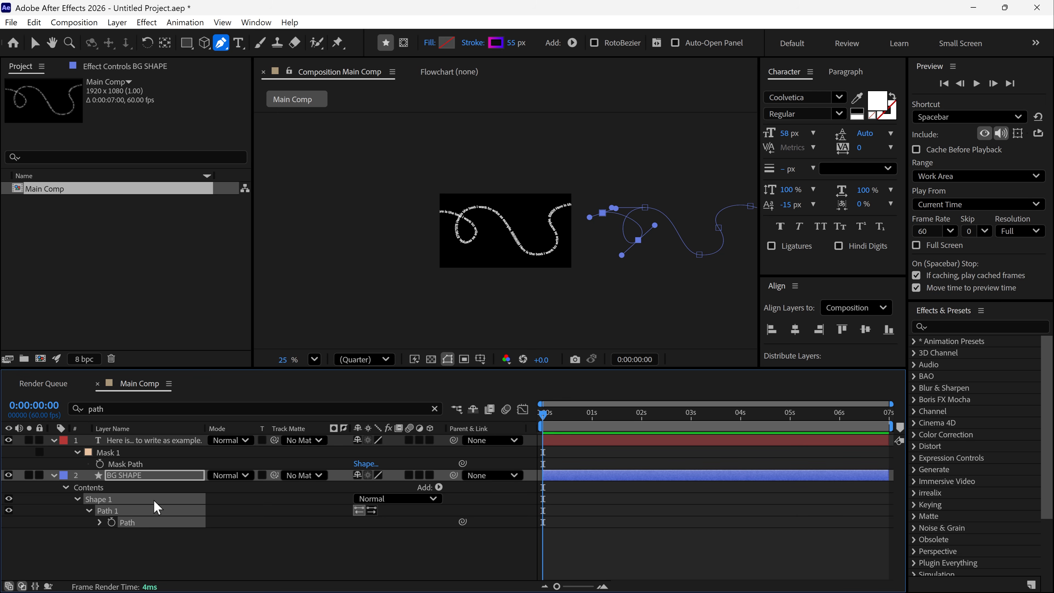
shift+click(140, 441)
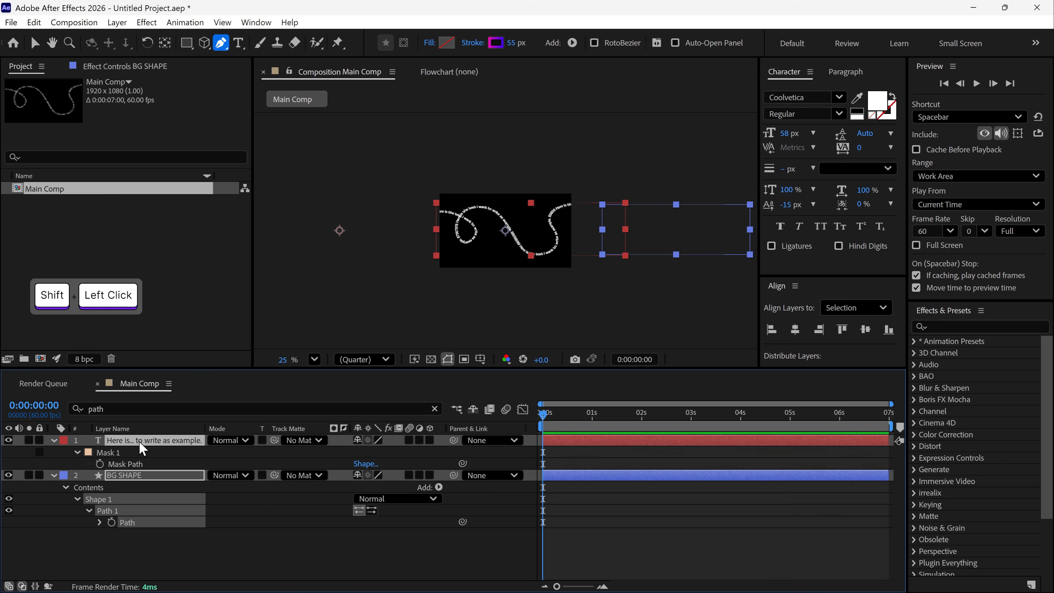
key(a)
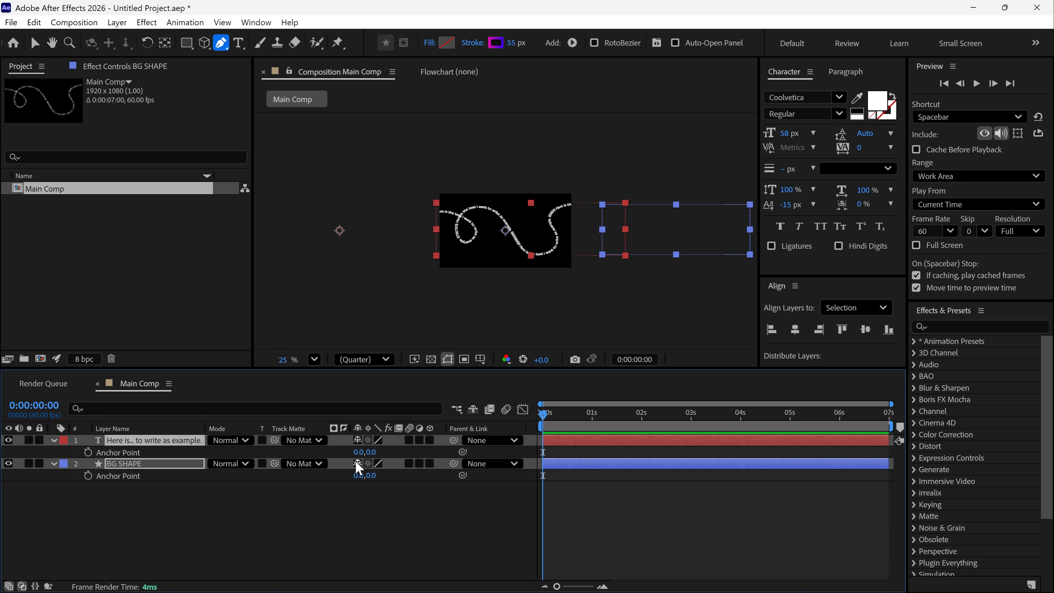
key(ctrl+alt+Home)
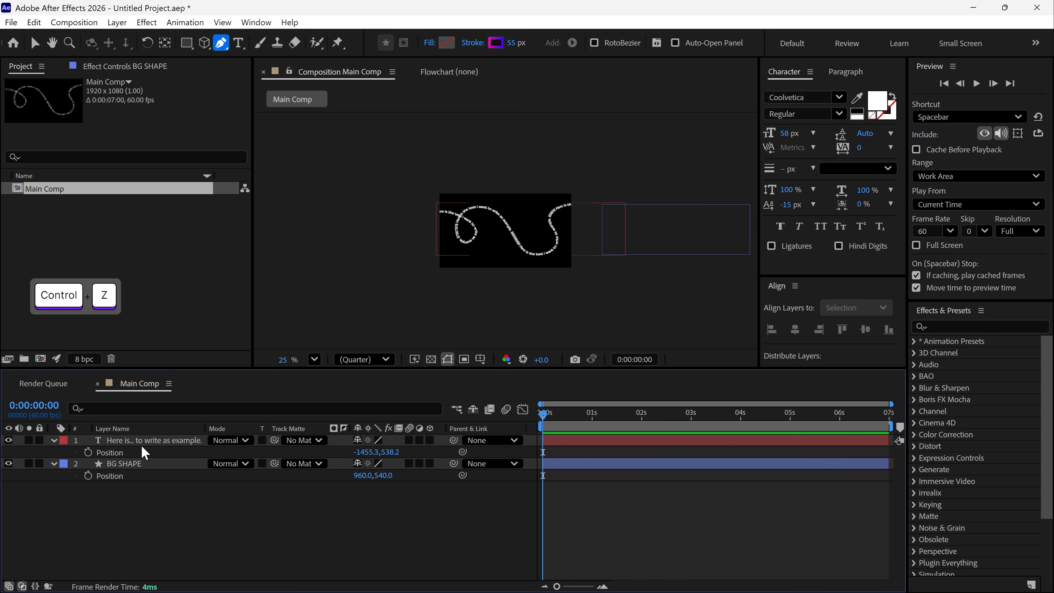
Copy the text layer's Position of -1455.3, 538.2 onto BG SHAPE to align the stroke with the text.
click(130, 452)
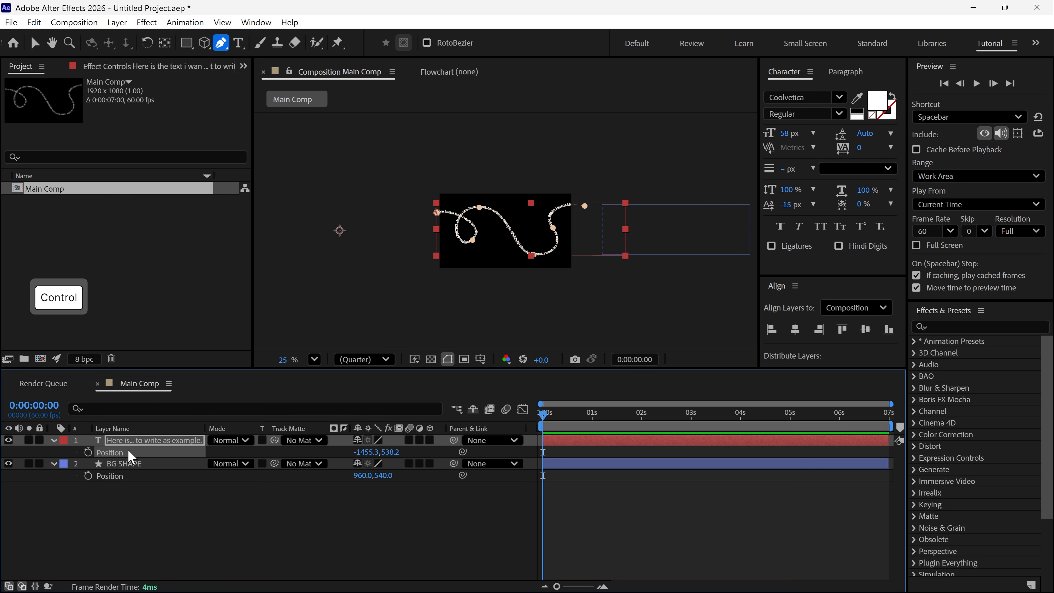
key(ctrl+c)
click(118, 477)
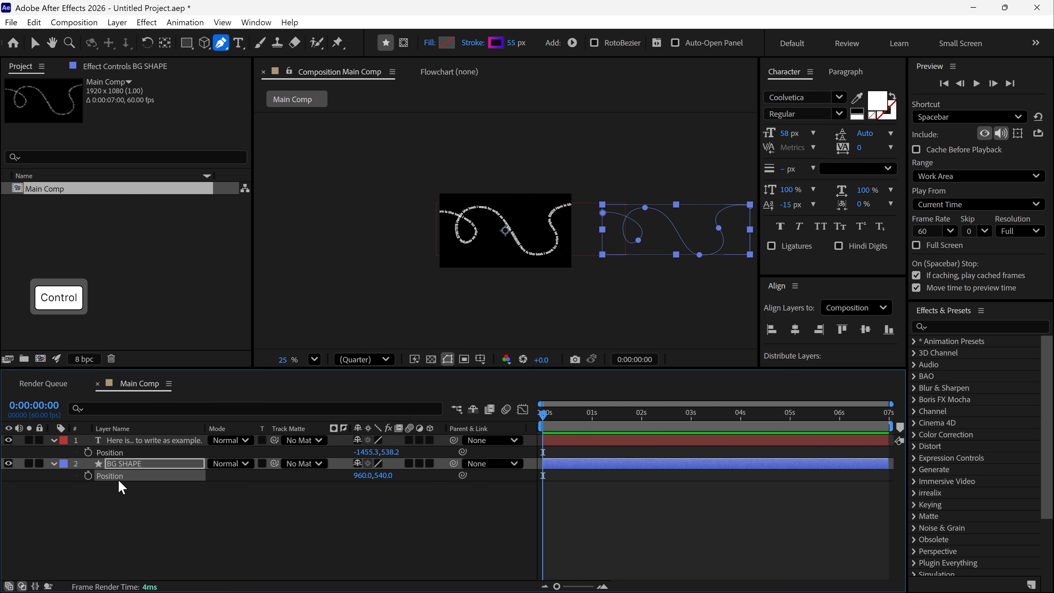
key(ctrl+v)
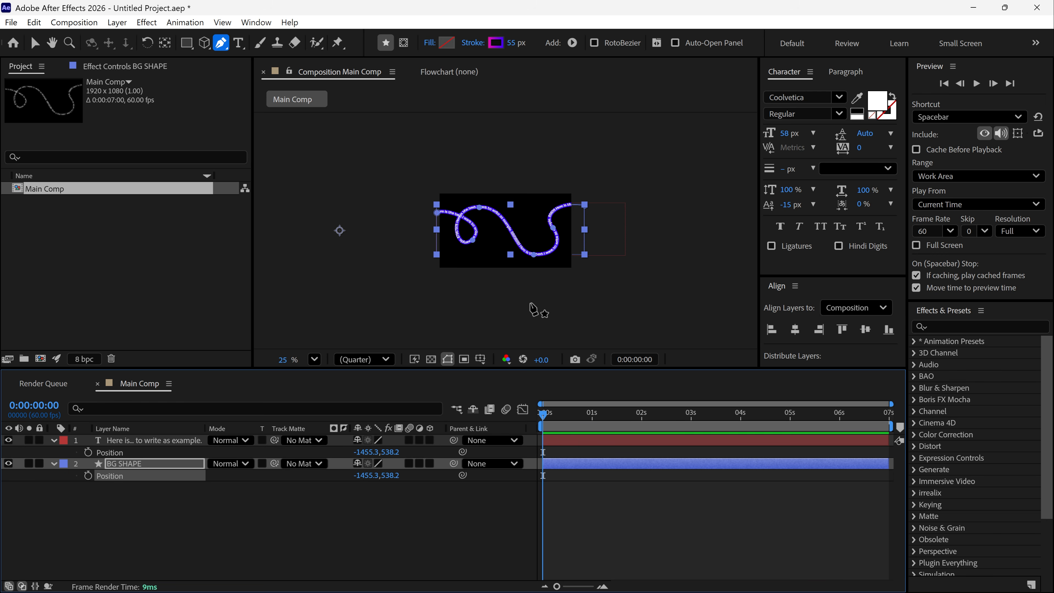
key(period)
key(shift+slash)
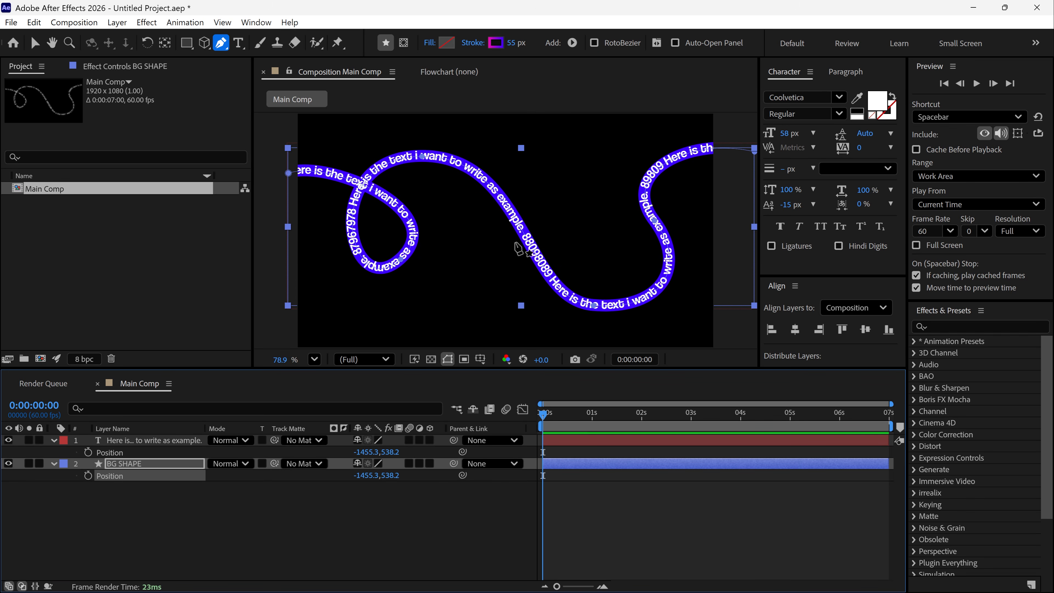
Change the outline color of the text layer's Mask 1 to red.
click(125, 441)
key(comma)
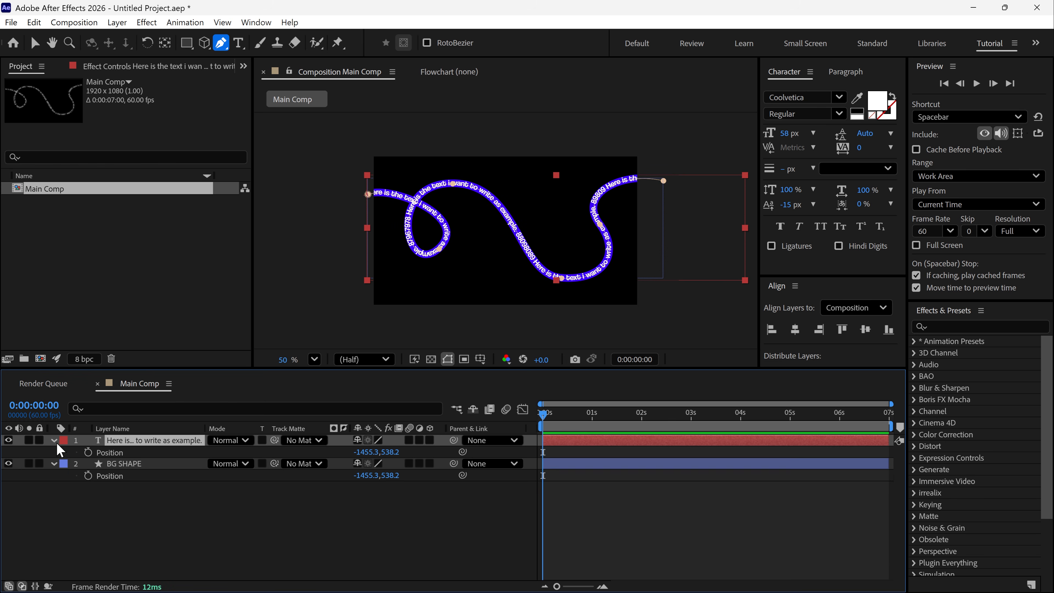
key(m)
key(period)
click(88, 452)
mouse_move(879, 229)
mouse_down()
mouse_move(850, 235)
mouse_move(863, 229)
mouse_up()
click(979, 225)
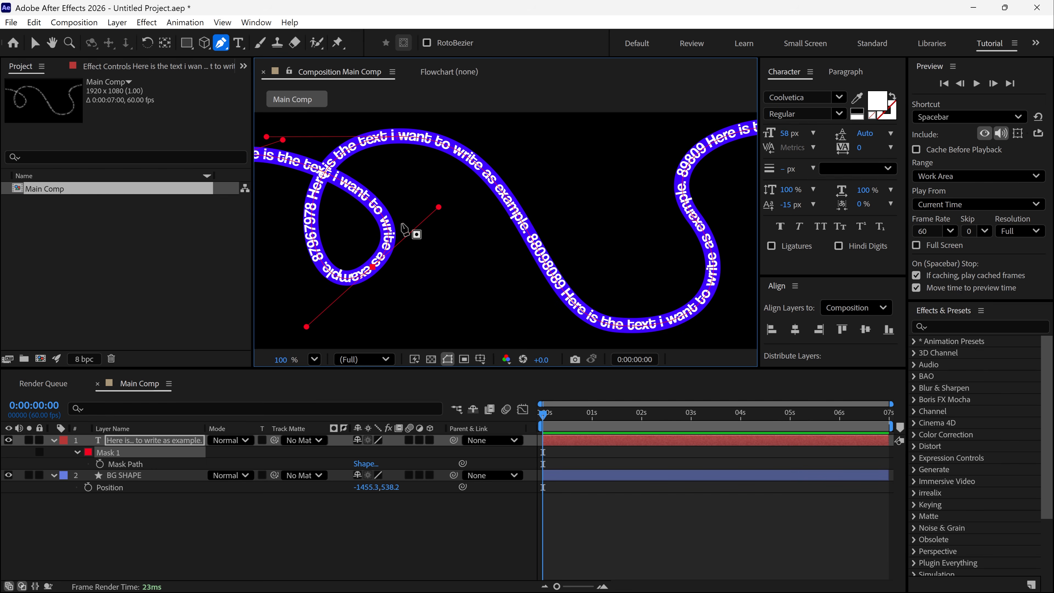
Try reshaping Mask 1 around the loop and the lower bend, undoing each change.
key(comma)
drag(474, 218, 450, 198)
key(ctrl+z)
scroll(501, 209, up, 1)
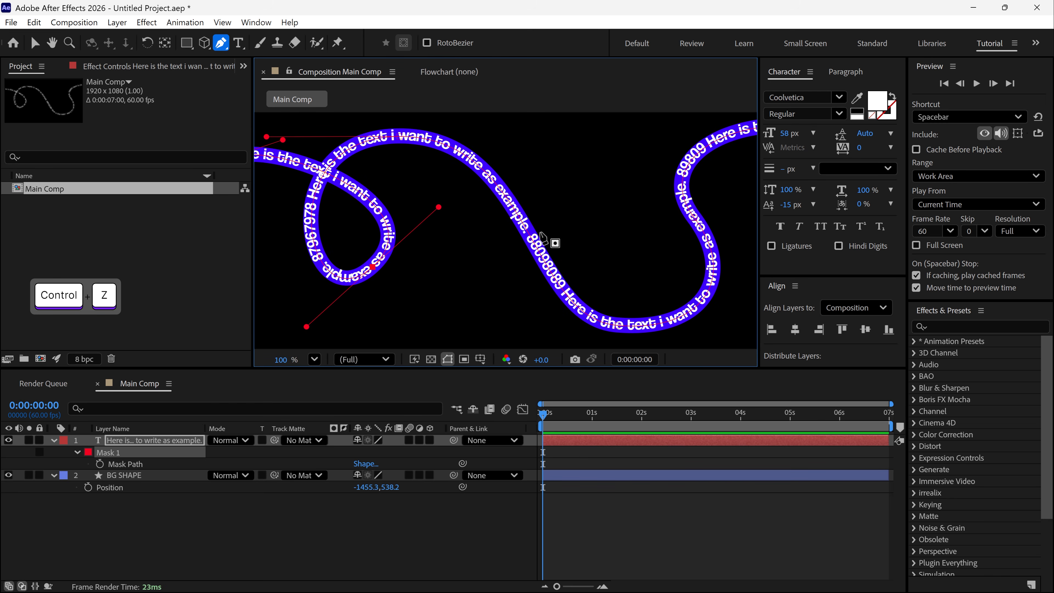
drag(593, 319, 602, 289)
key(ctrl+z)
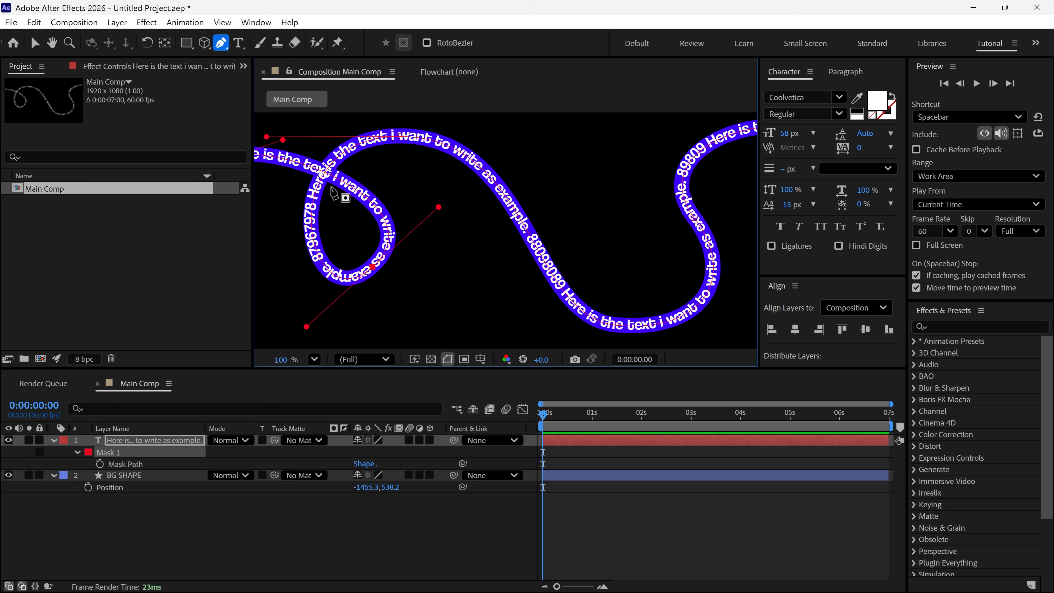
Move the Mask 1 point at the bottom of the loop slightly lower to deepen the loop.
mouse_move(373, 267)
mouse_down()
mouse_move(474, 248)
mouse_move(351, 255)
mouse_move(466, 237)
mouse_move(396, 292)
mouse_move(488, 304)
mouse_move(386, 265)
mouse_move(398, 253)
mouse_move(393, 283)
mouse_move(372, 281)
mouse_up()
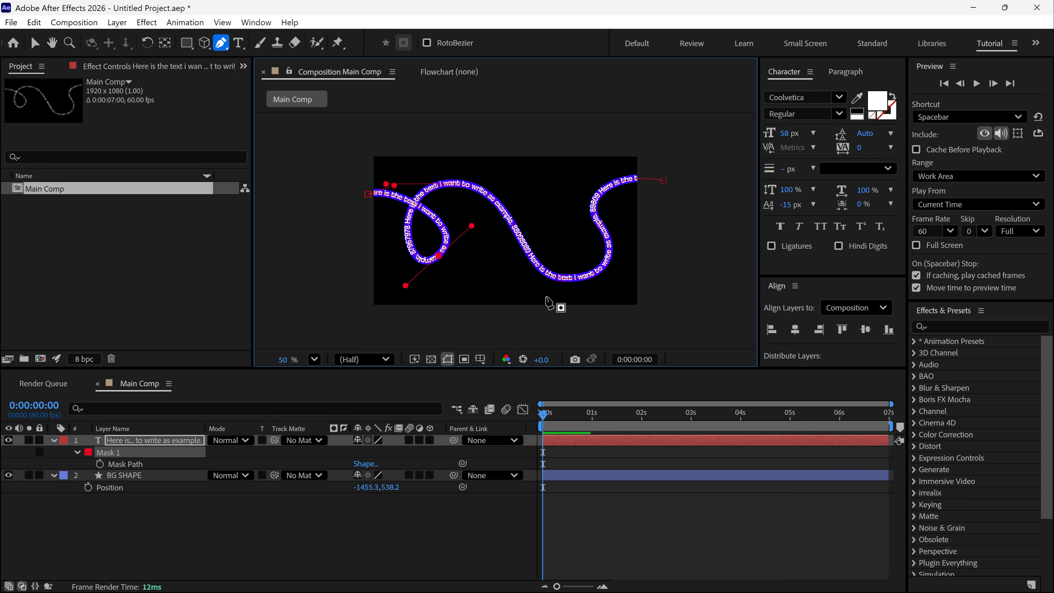
scroll(555, 299, down, 2)
key(shift+slash)
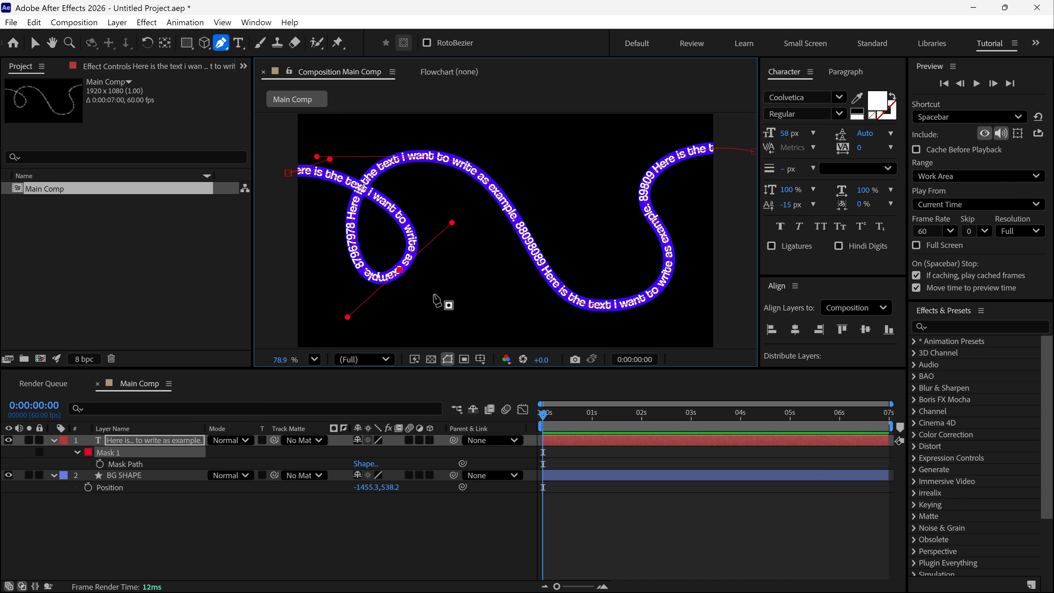
Set the color midpoint of BG SHAPE's stroke gradient to a location of 43.3%.
click(142, 477)
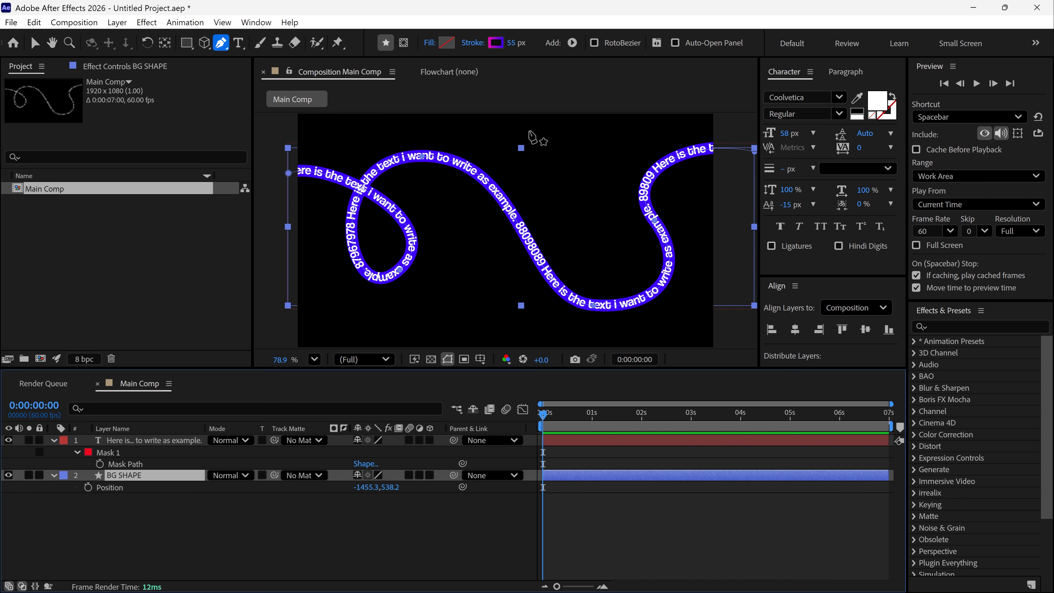
click(501, 45)
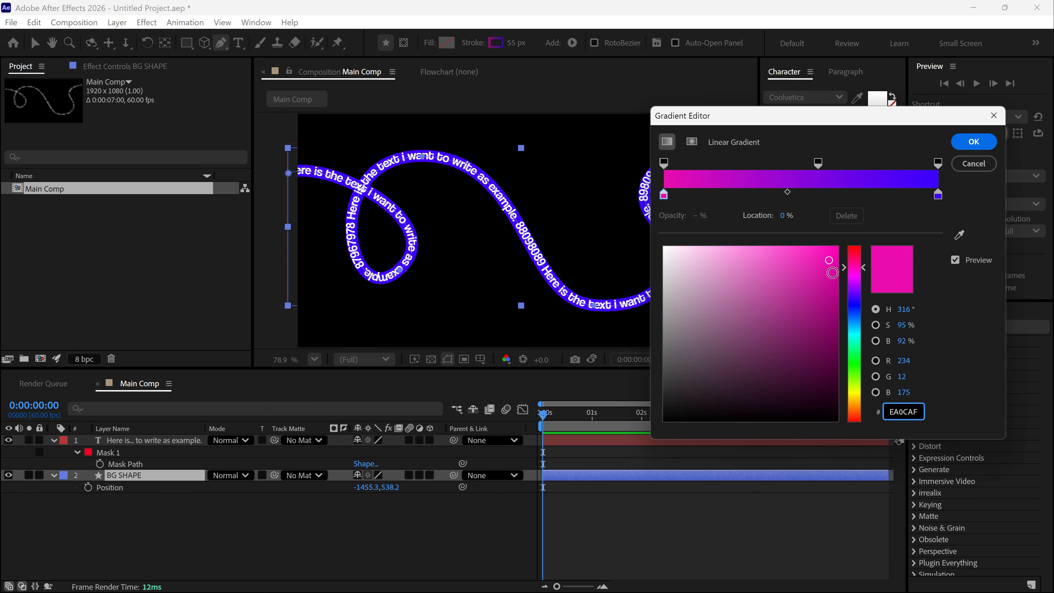
click(787, 192)
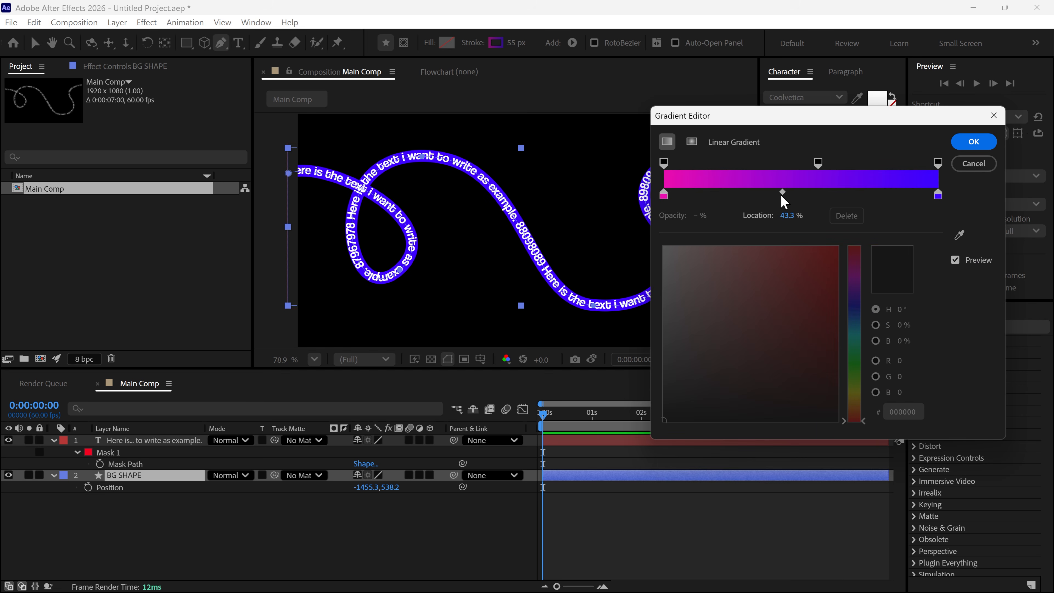
click(974, 141)
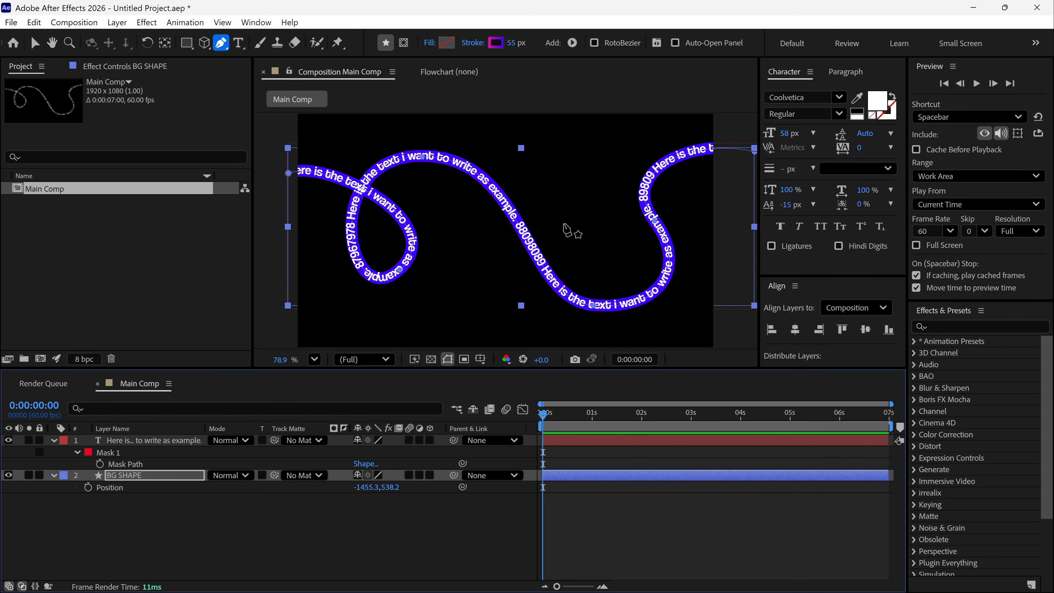
Reposition BG SHAPE's gradient, with its start point near the path's left end and its end point near the right-hand bend.
key(v)
key(grave)
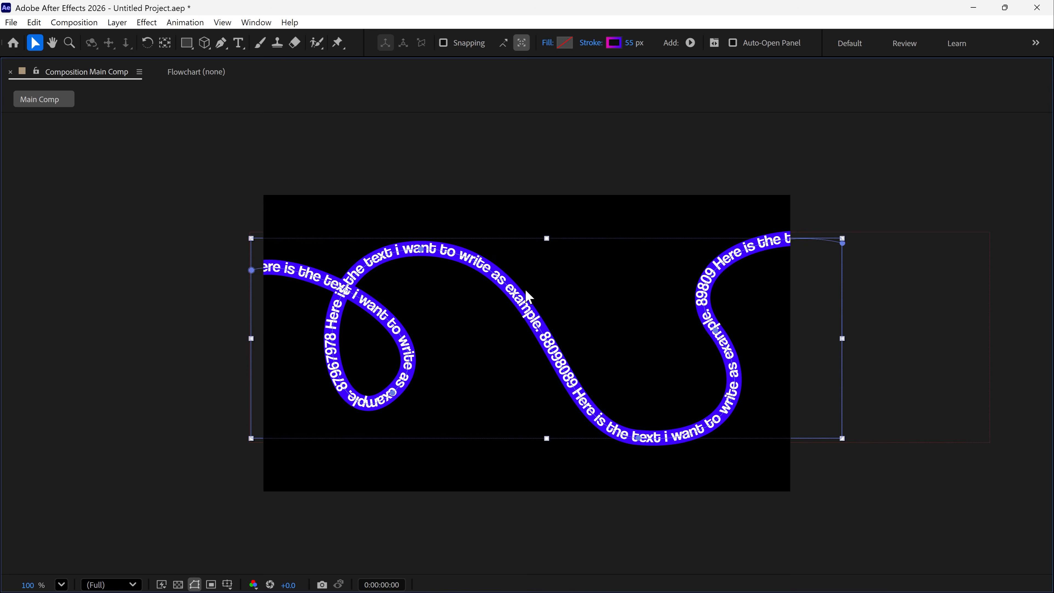
scroll(526, 301, down, 3)
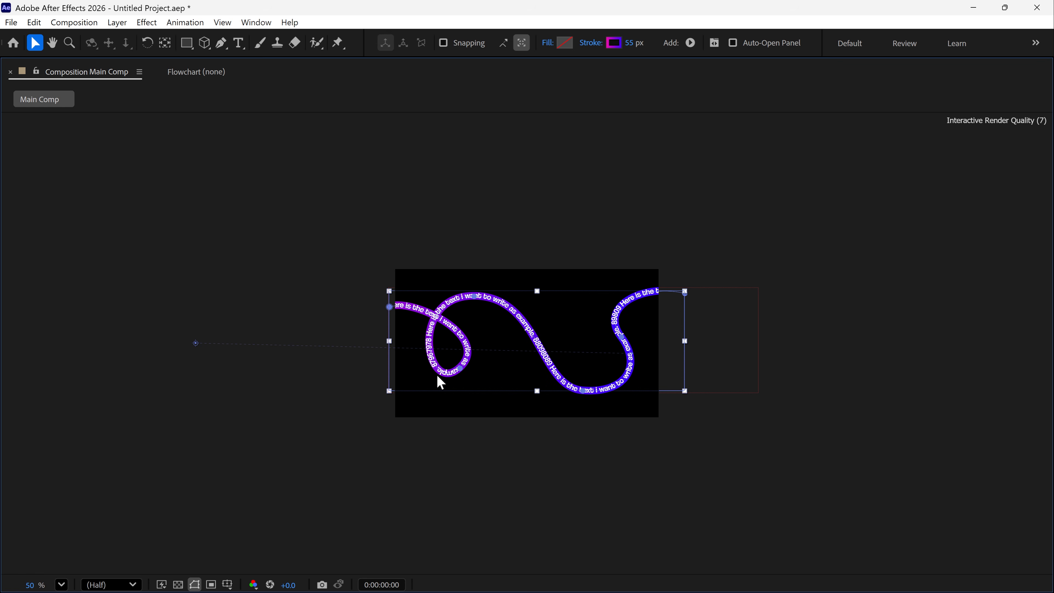
mouse_move(211, 342)
mouse_down()
mouse_move(486, 356)
mouse_move(473, 356)
mouse_up()
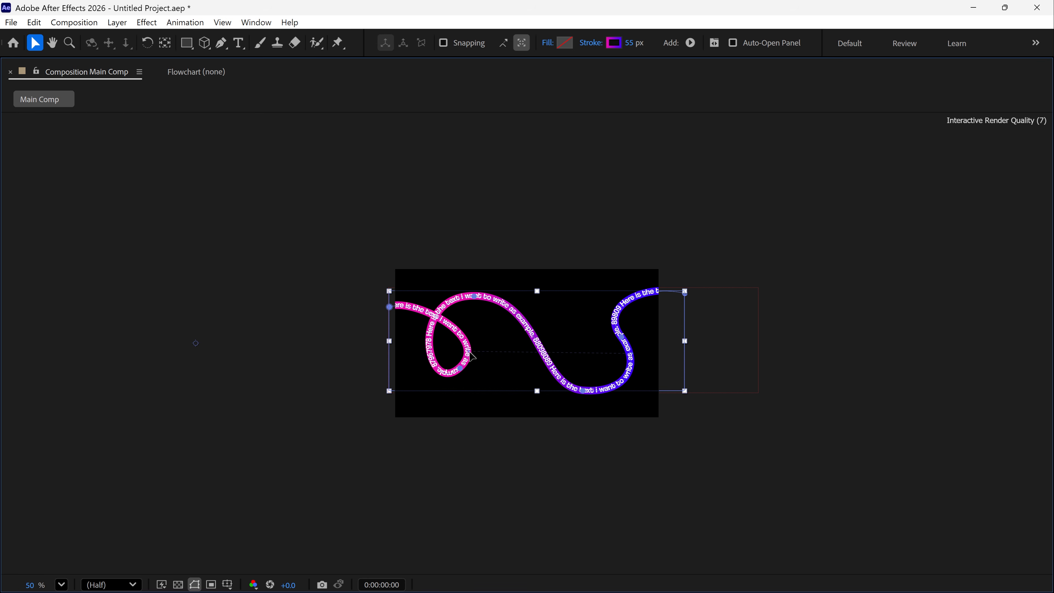
key(grave)
key(period)
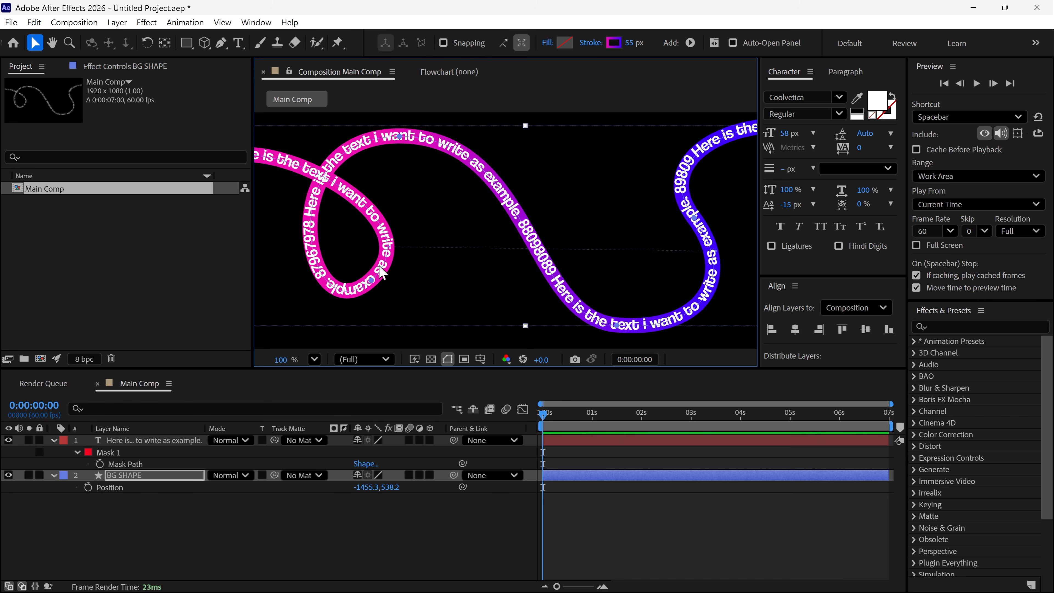
drag(397, 227, 260, 141)
key(comma)
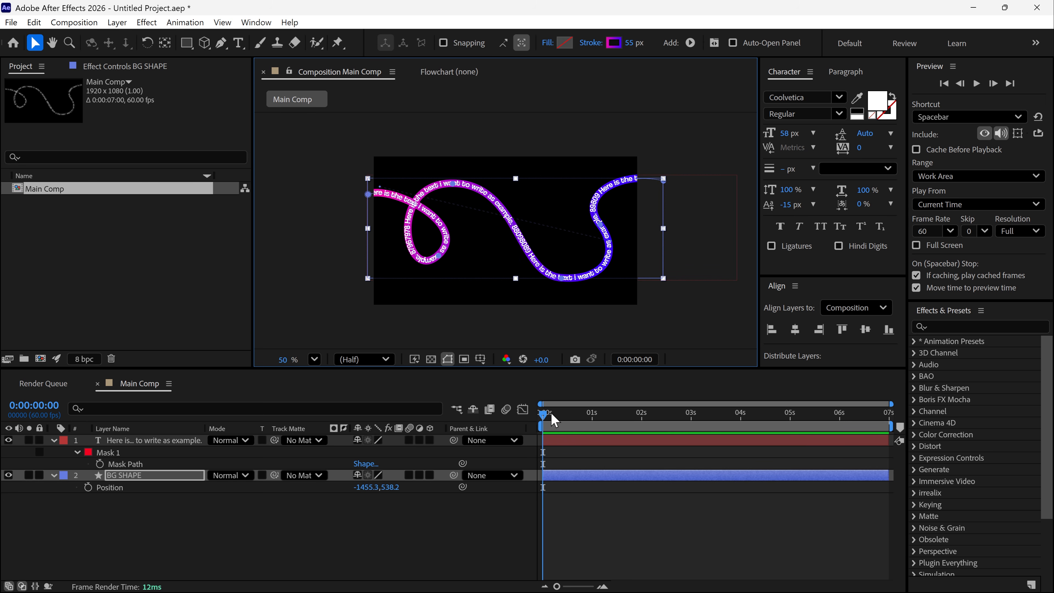
Animate the text's First Margin in Path Options with a -4917 keyframe at 0 seconds and another at 7 seconds, and preview the motion.
drag(549, 414, 523, 421)
key(period)
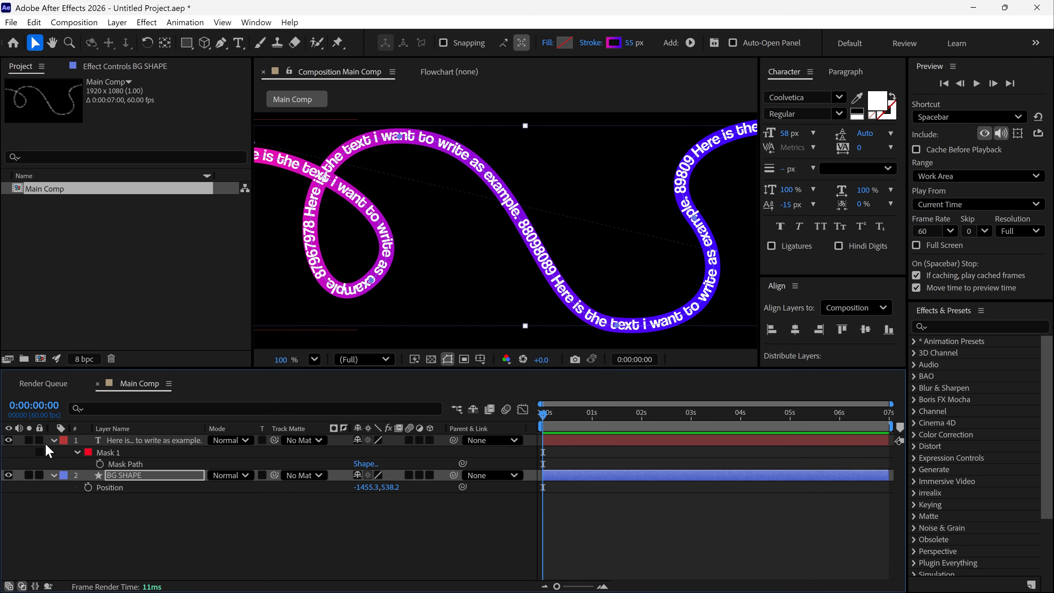
click(54, 441)
click(53, 441)
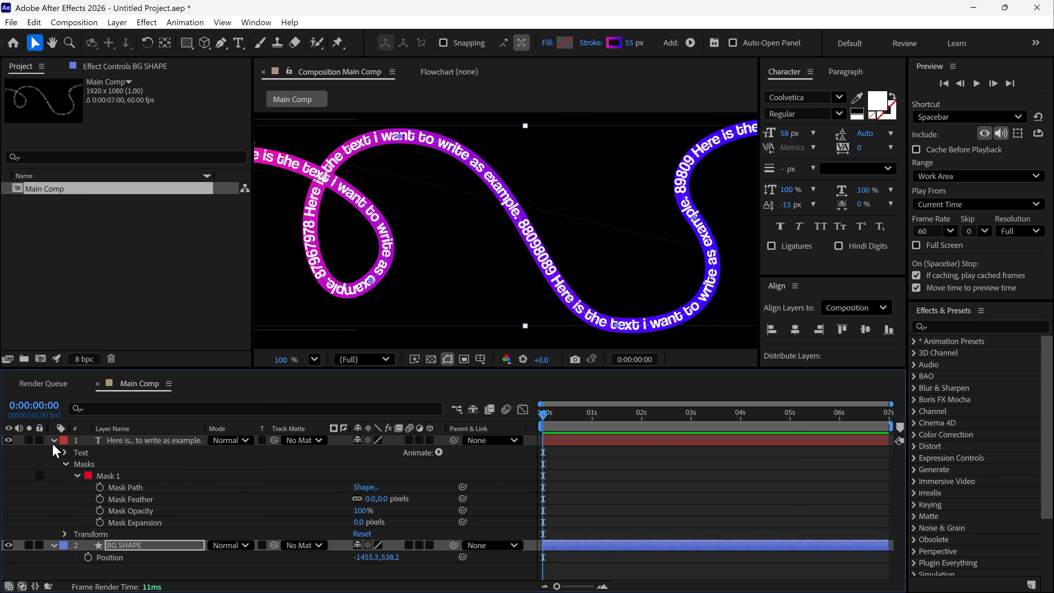
click(64, 452)
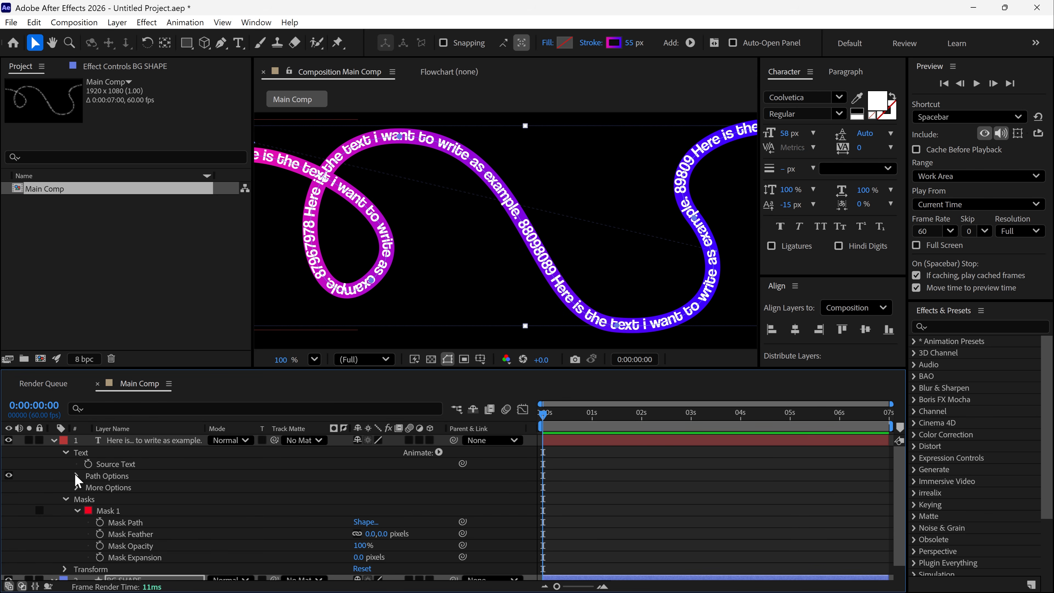
click(77, 476)
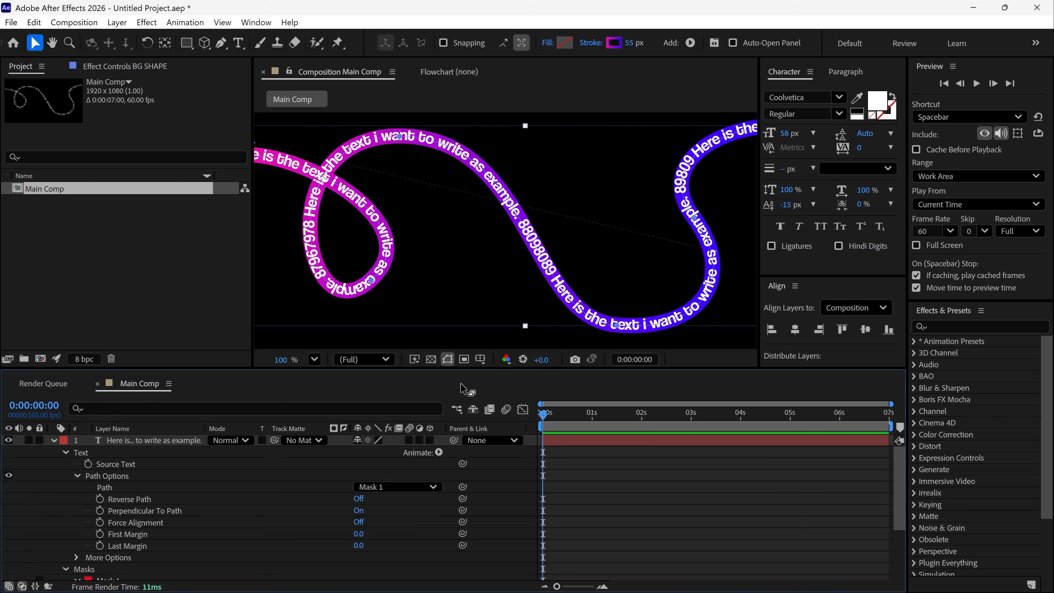
drag(476, 368, 475, 357)
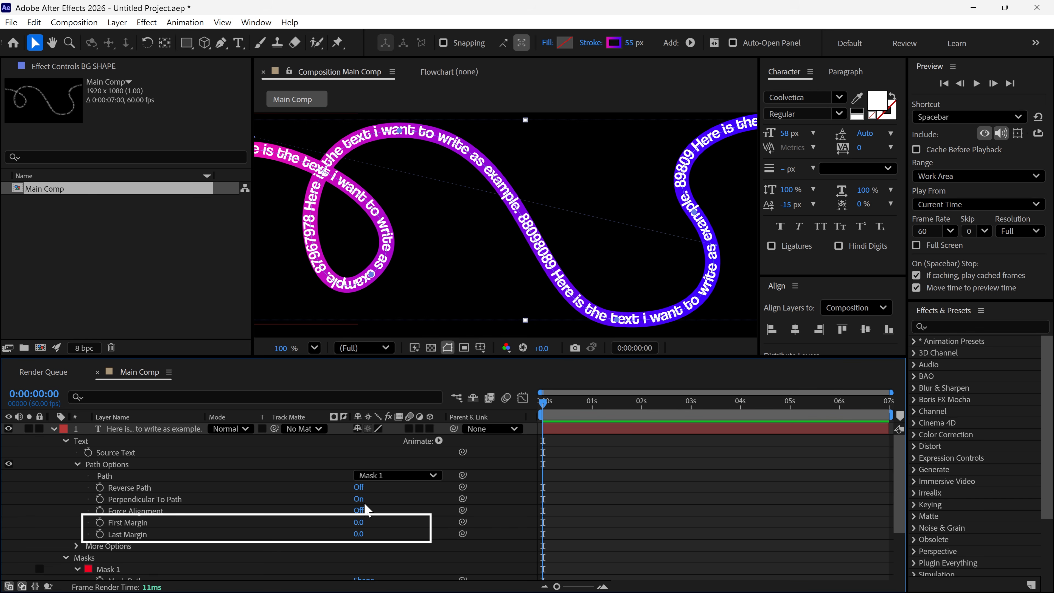
click(137, 524)
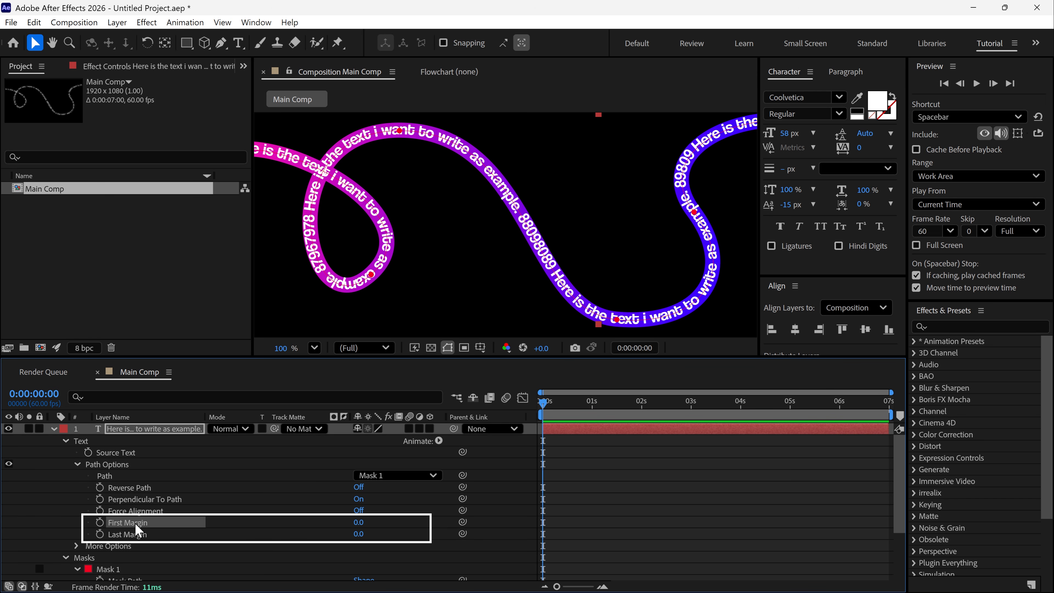
drag(358, 522, 291, 502)
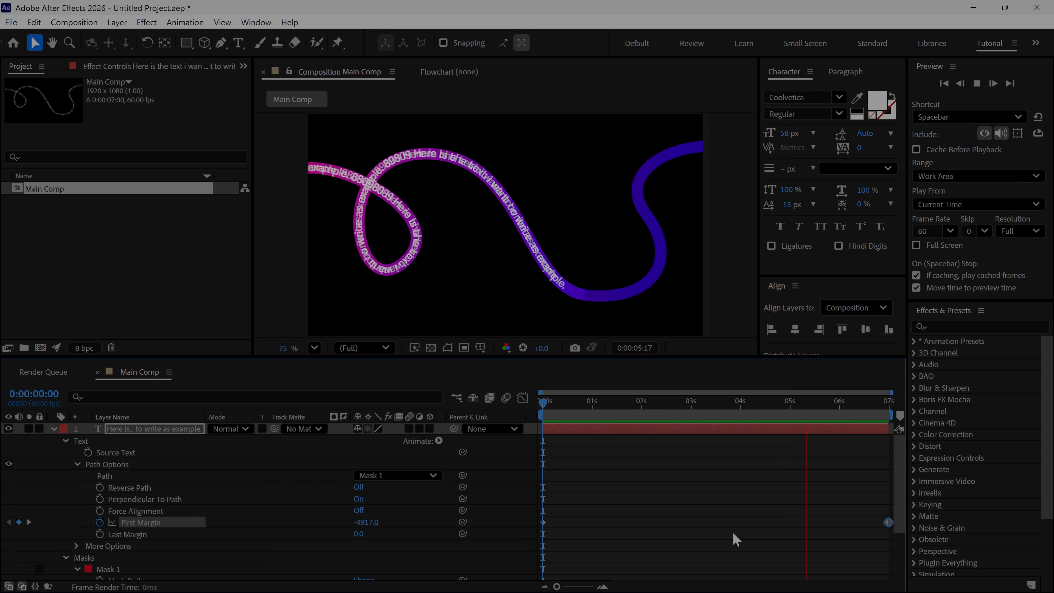
key(space)
click(55, 430)
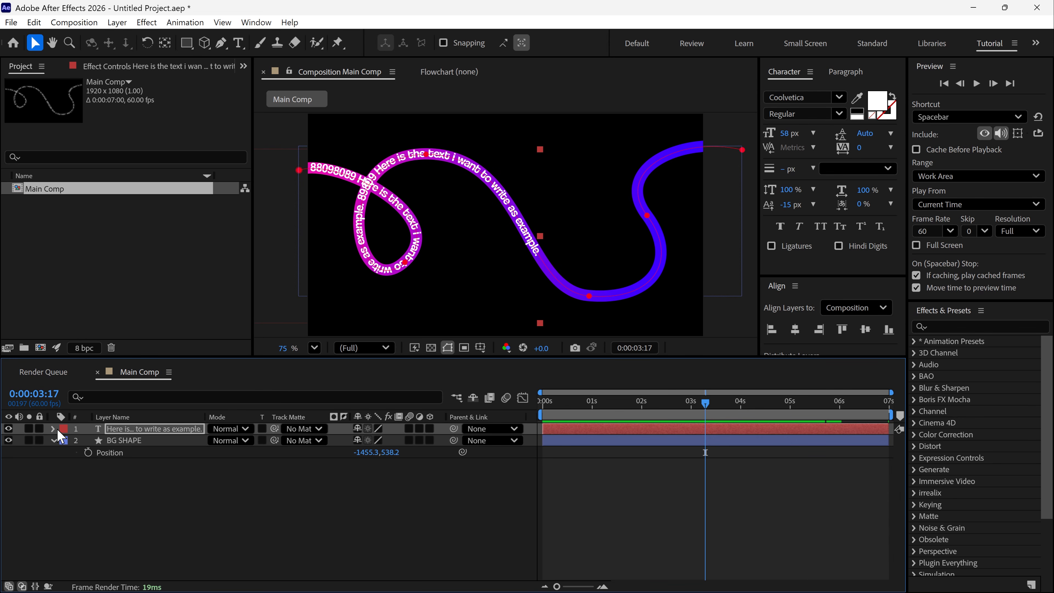
Add Trim Paths to the BG SHAPE layer and expand its properties.
click(127, 441)
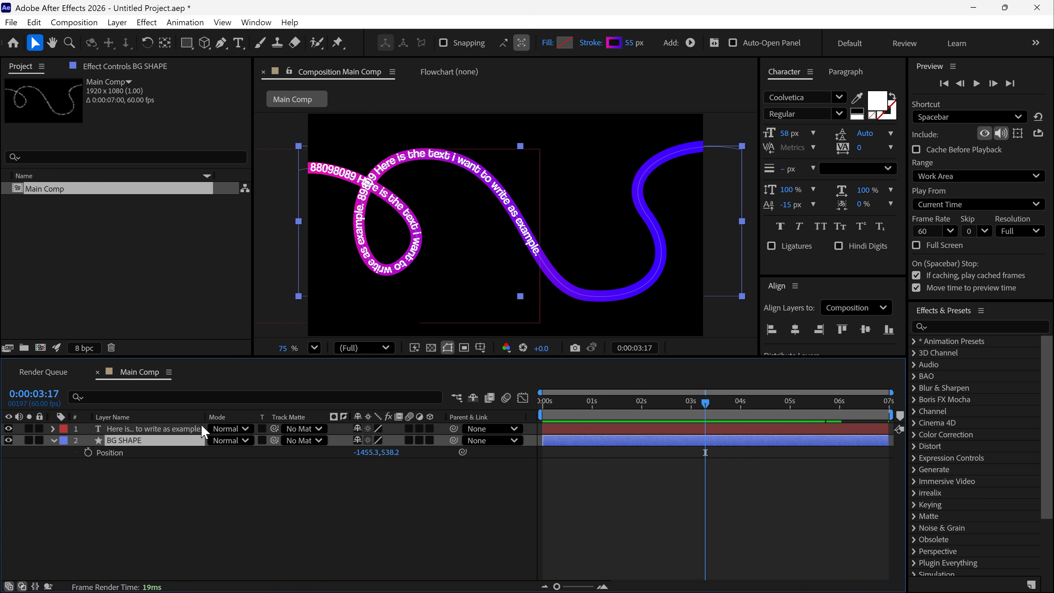
click(690, 42)
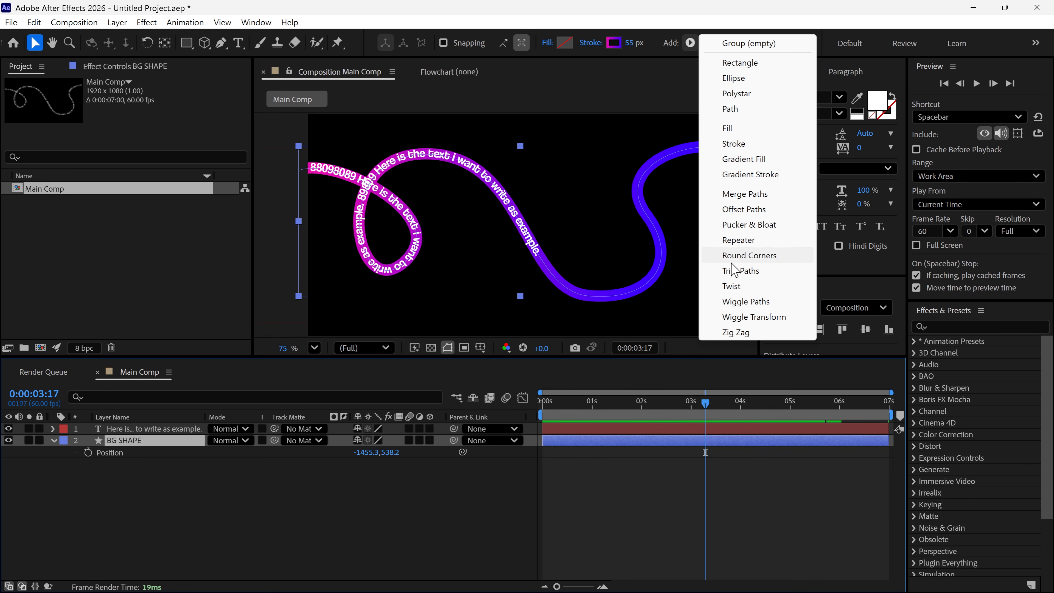
click(727, 271)
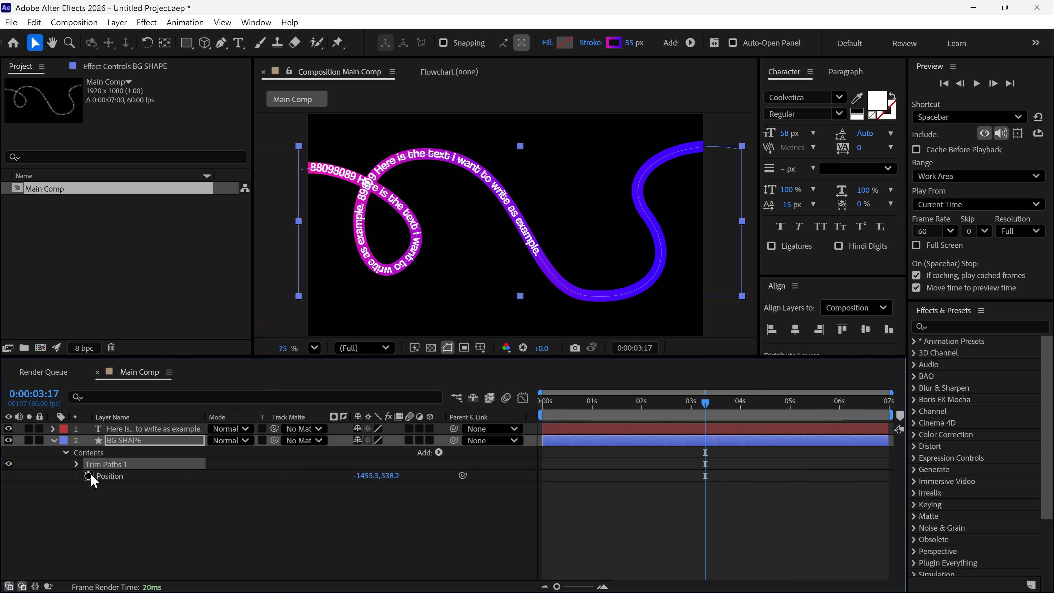
click(68, 462)
click(77, 464)
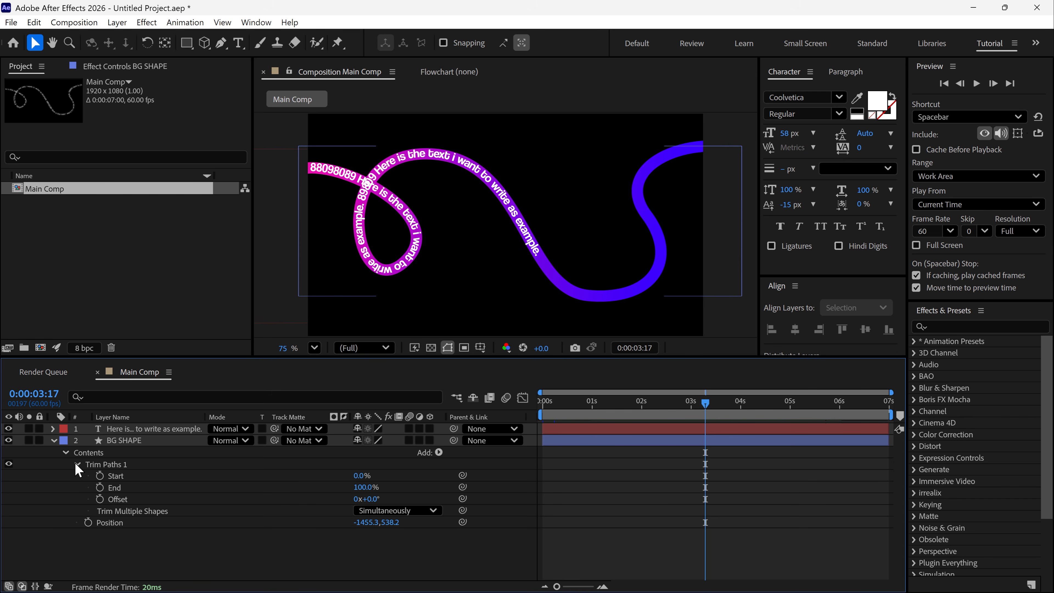
Keyframe the Trim Paths End at 100% at 0:00:03:17 and at 40% at the start of the timeline.
click(100, 487)
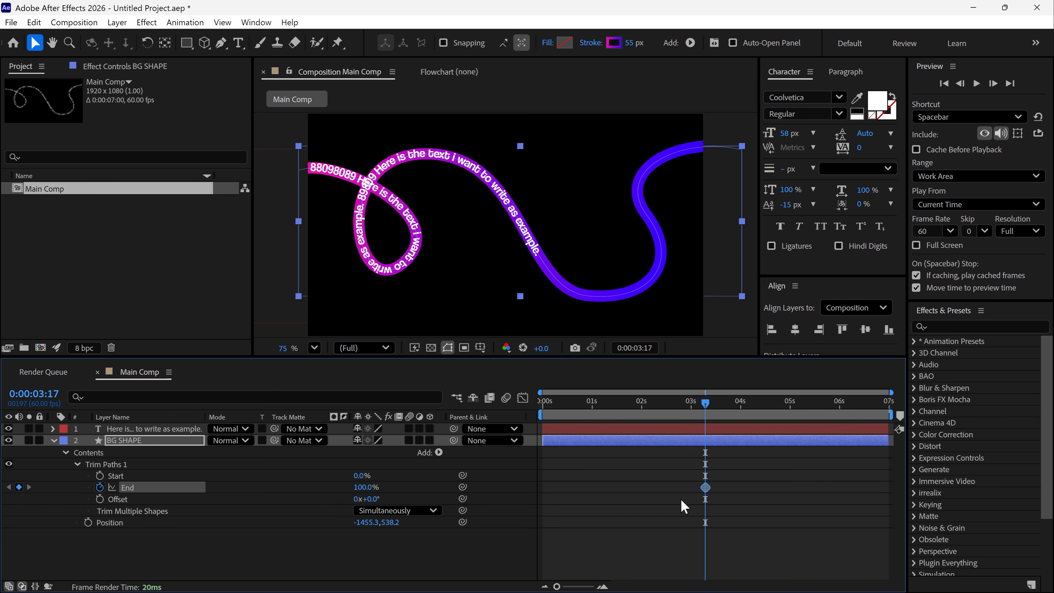
drag(707, 413, 519, 441)
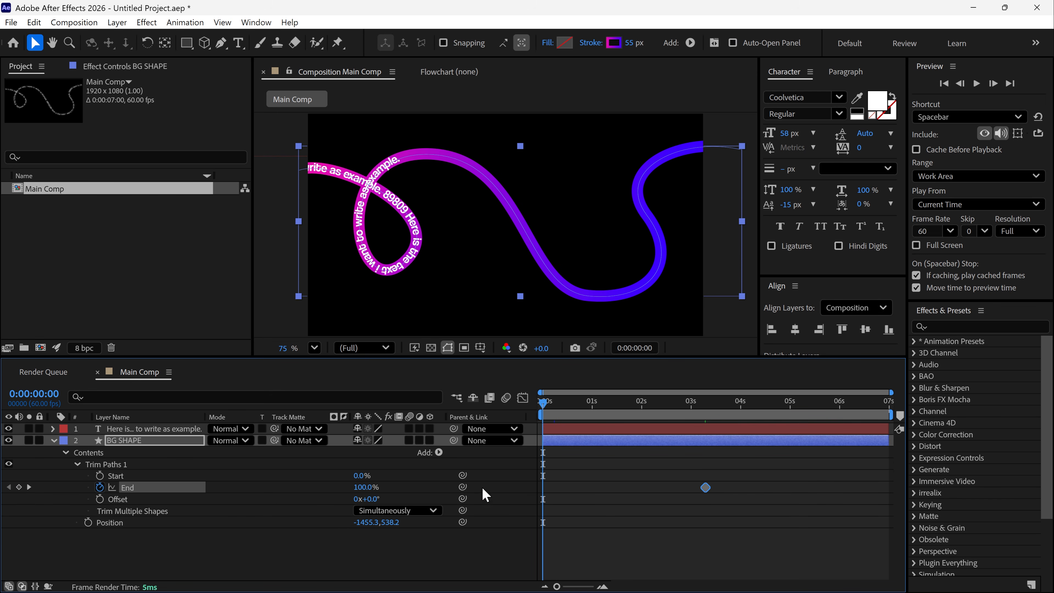
mouse_move(347, 487)
mouse_down()
mouse_move(306, 486)
mouse_move(316, 481)
mouse_up()
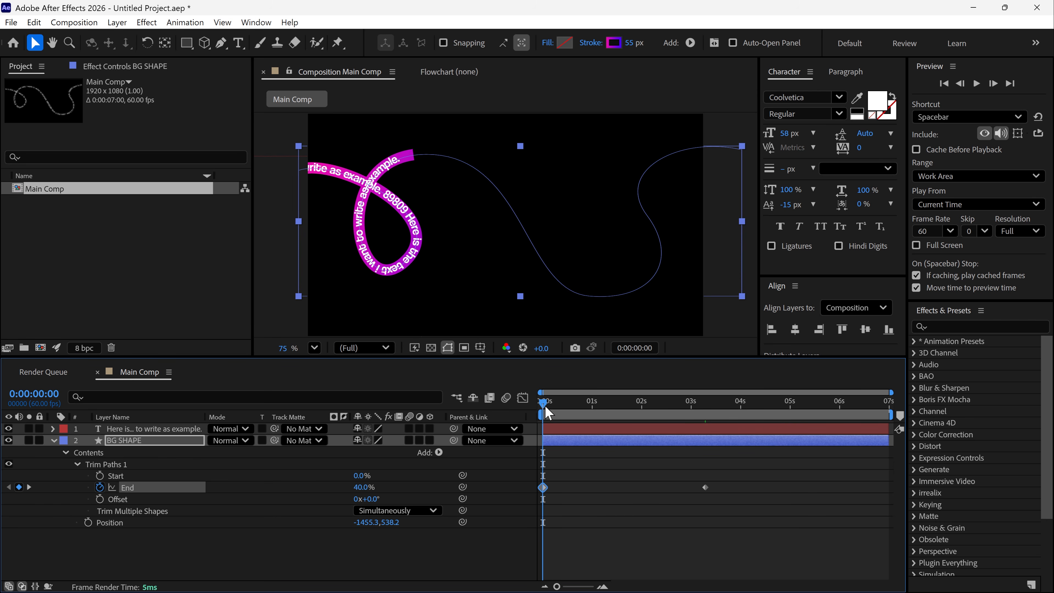
Move the second End keyframe to just past 6 seconds, adjust its value, and preview the animation from the start.
drag(546, 405, 851, 439)
drag(706, 487, 831, 490)
mouse_move(354, 491)
mouse_down()
mouse_move(336, 504)
mouse_move(368, 532)
mouse_up()
drag(844, 409, 532, 425)
key(space)
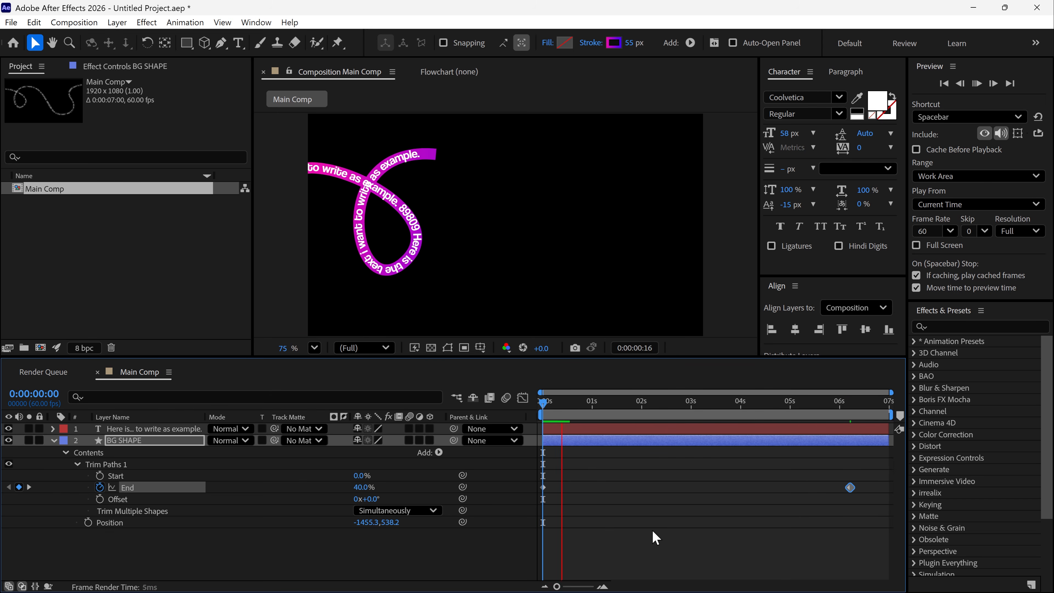